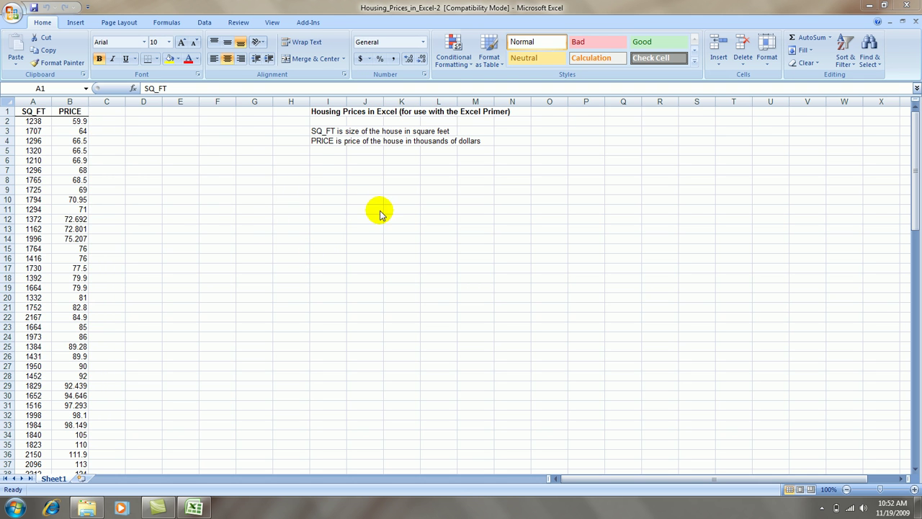
Copy the PRICE column from Sheet1 into column A of a new worksheet.
click(70, 102)
right_click(70, 103)
click(89, 124)
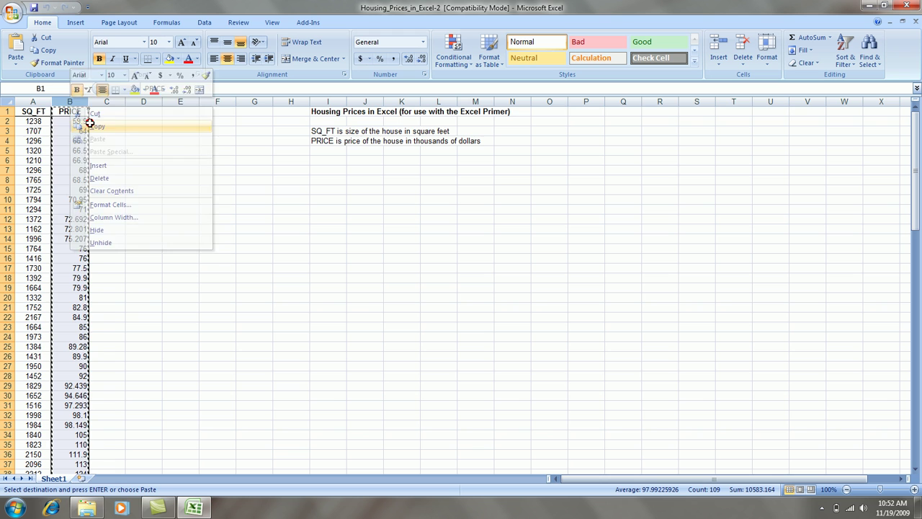
click(83, 479)
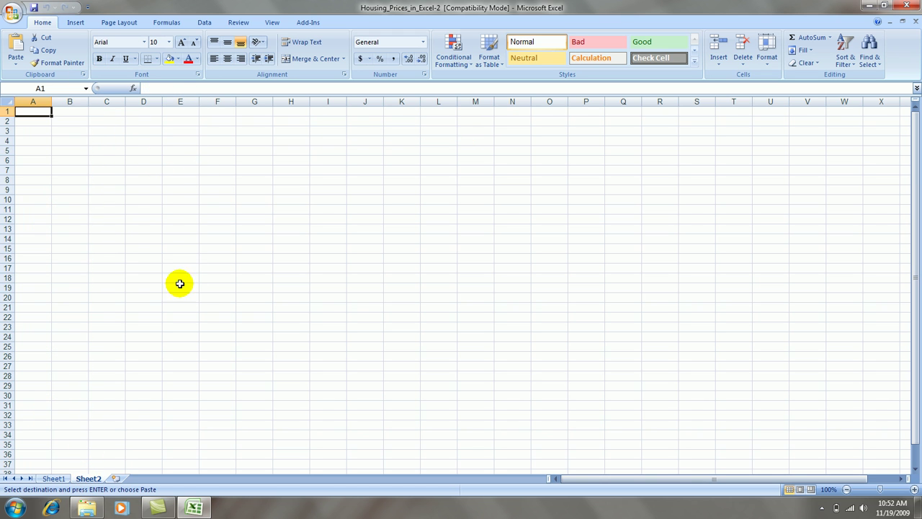
right_click(32, 102)
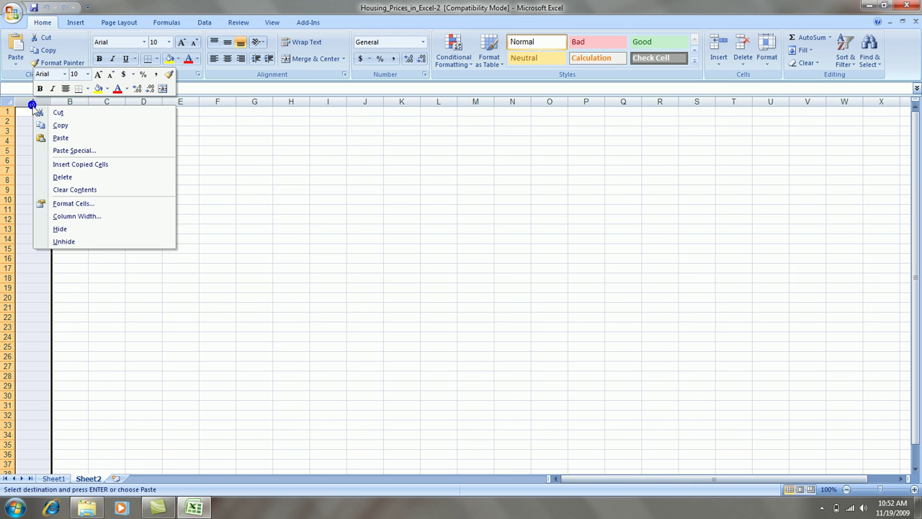
click(65, 137)
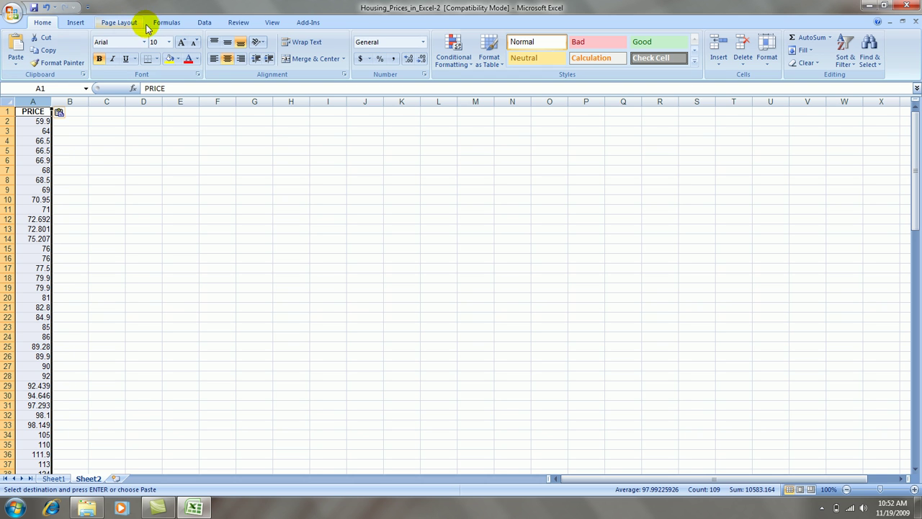
Sort the copied PRICE column from smallest to largest and check its lowest and highest values.
click(202, 24)
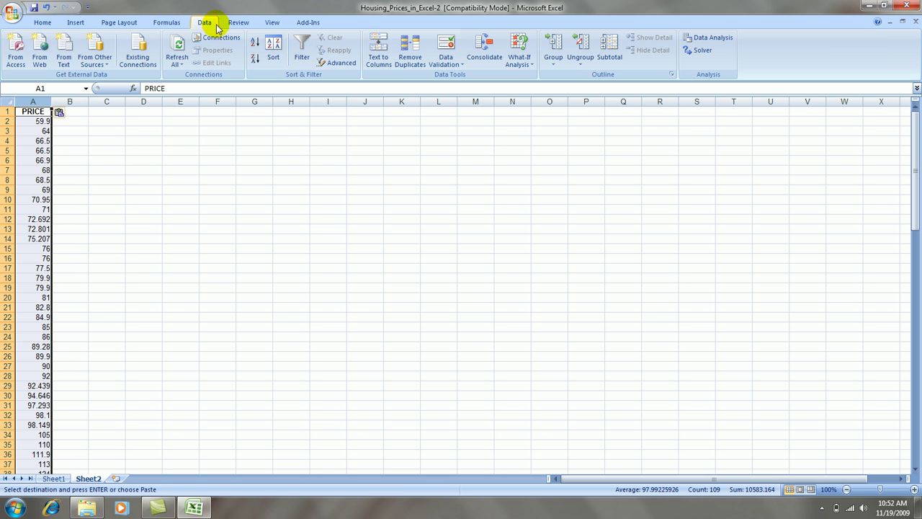
click(253, 44)
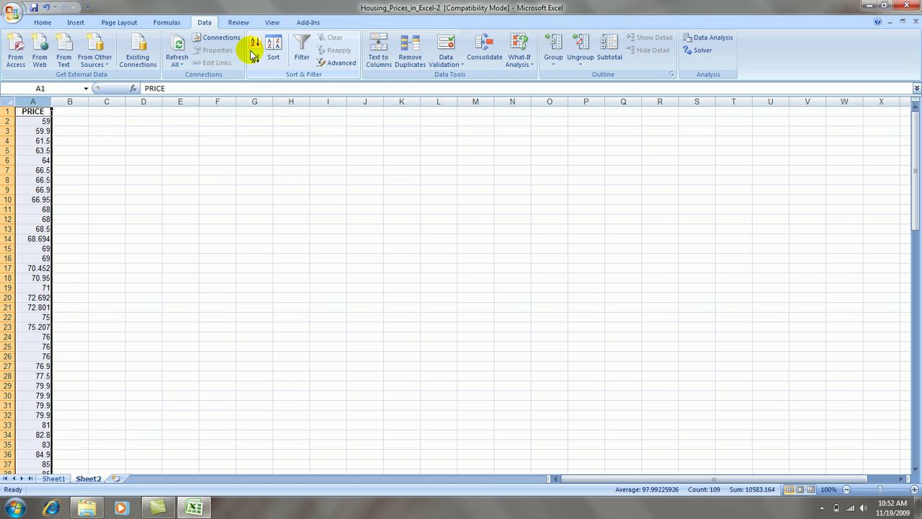
click(140, 170)
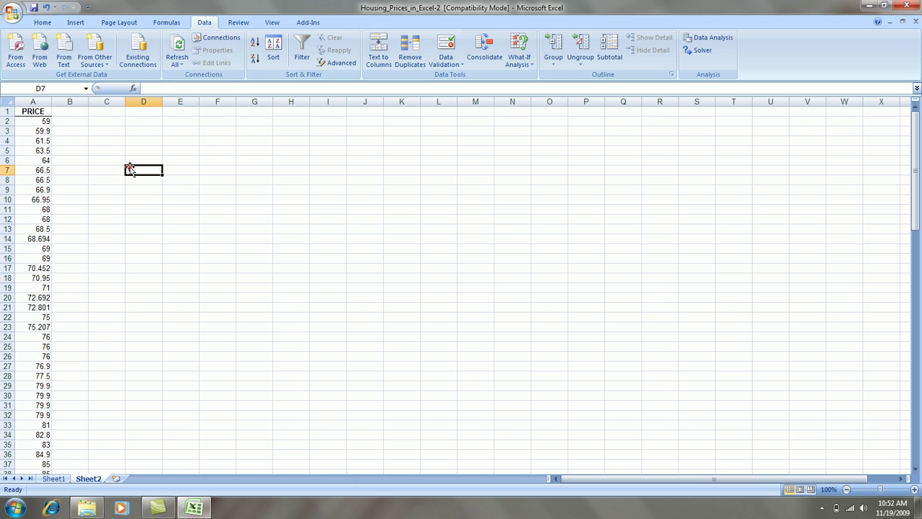
click(48, 120)
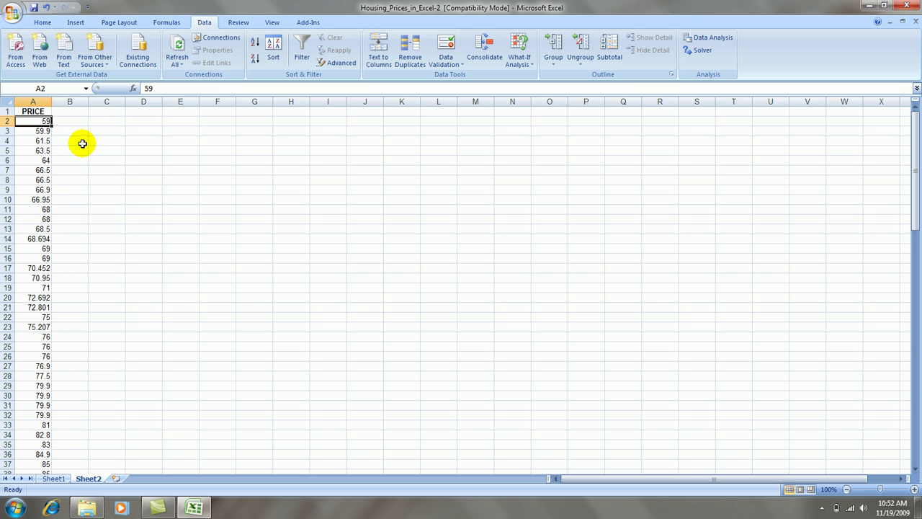
key(ctrl+Down)
scroll(108, 220, down, 8)
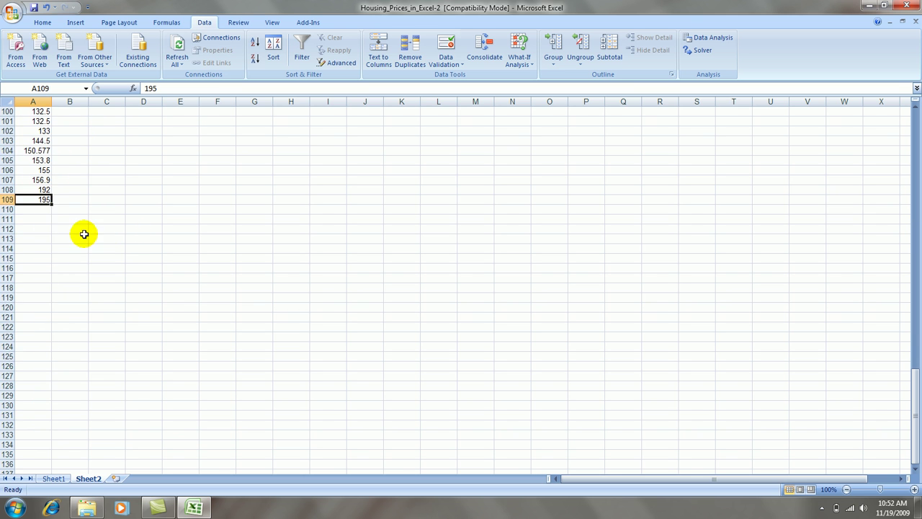
click(61, 219)
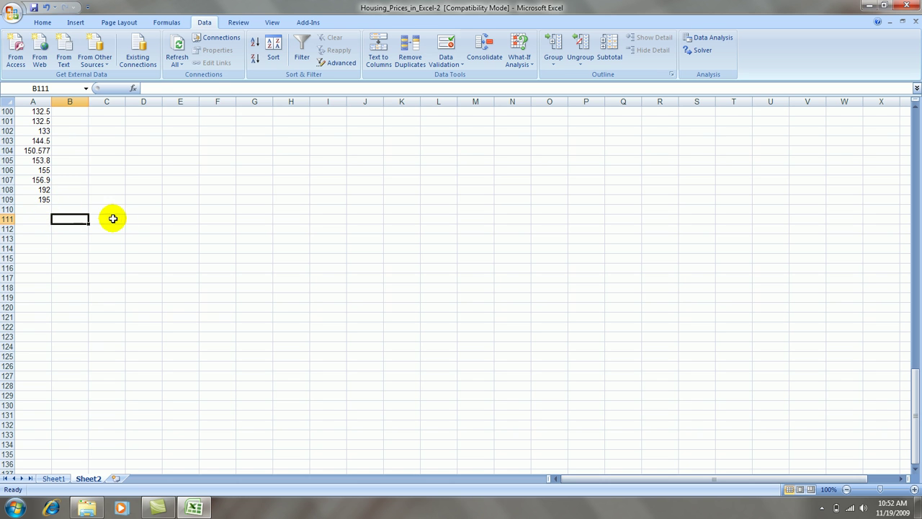
key(ctrl+Home)
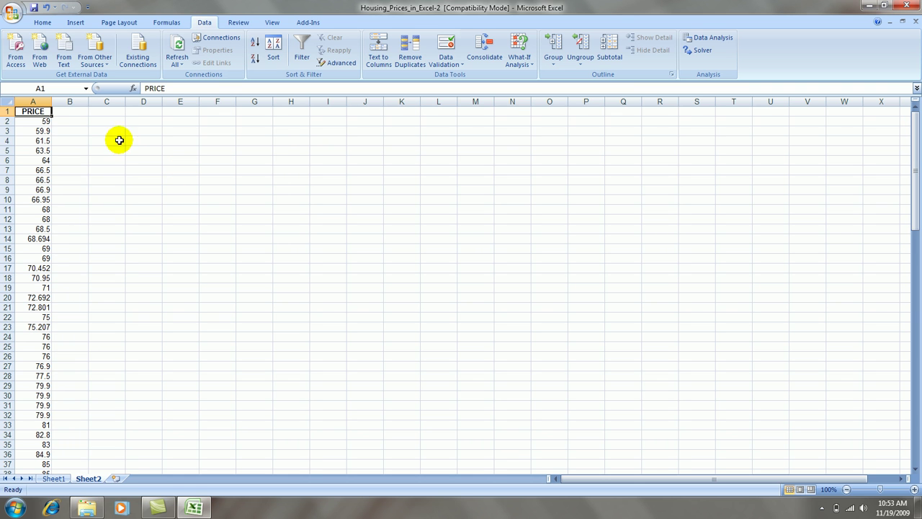
Add the heading "bin" in B1 with the same formatting as the PRICE heading.
drag(51, 115, 86, 117)
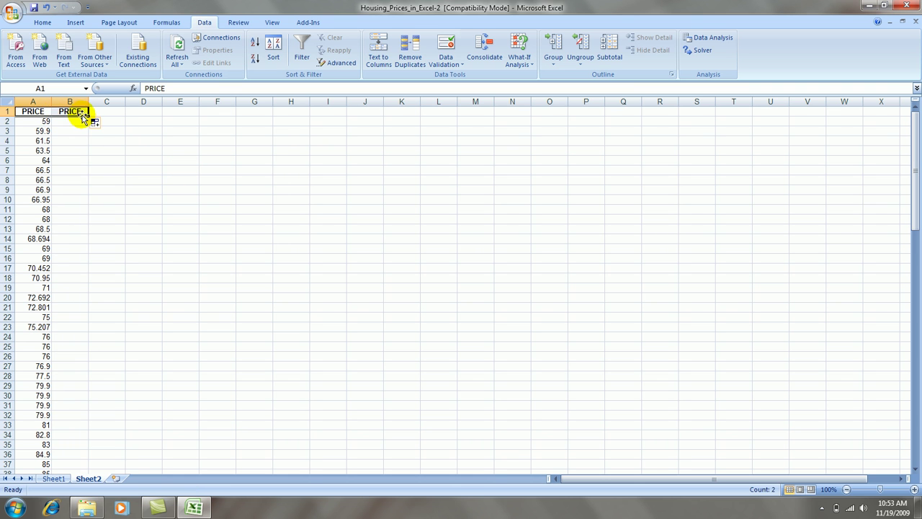
click(87, 115)
text(bin)
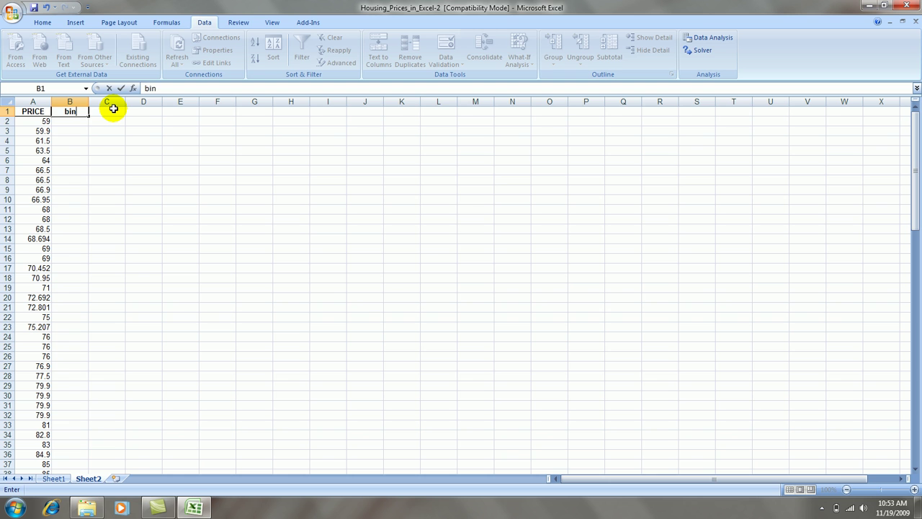
key(Return)
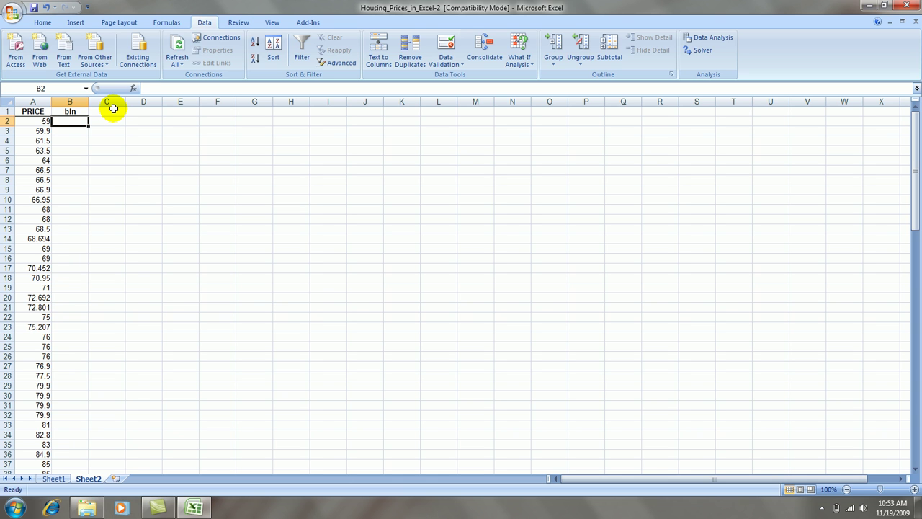
Enter 60 and 70 as the first two bin values in B2 and B3.
text(60)
key(Return)
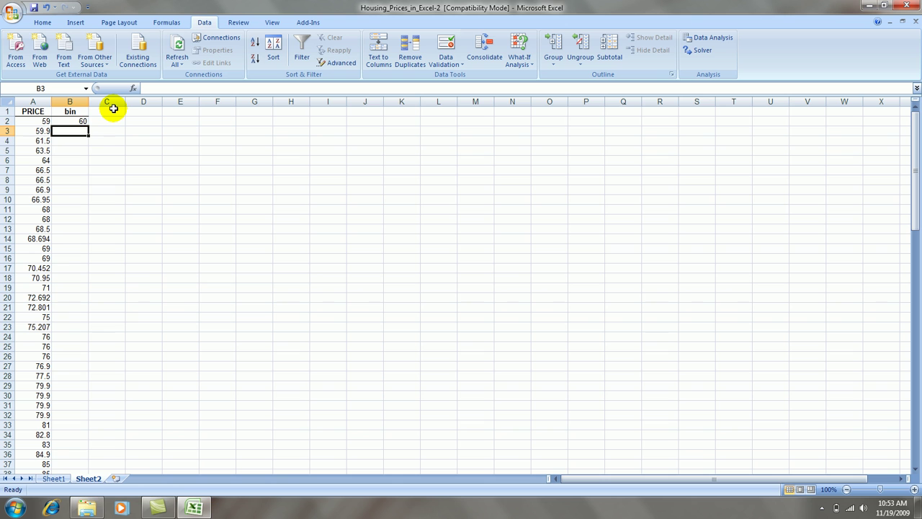
key(Down)
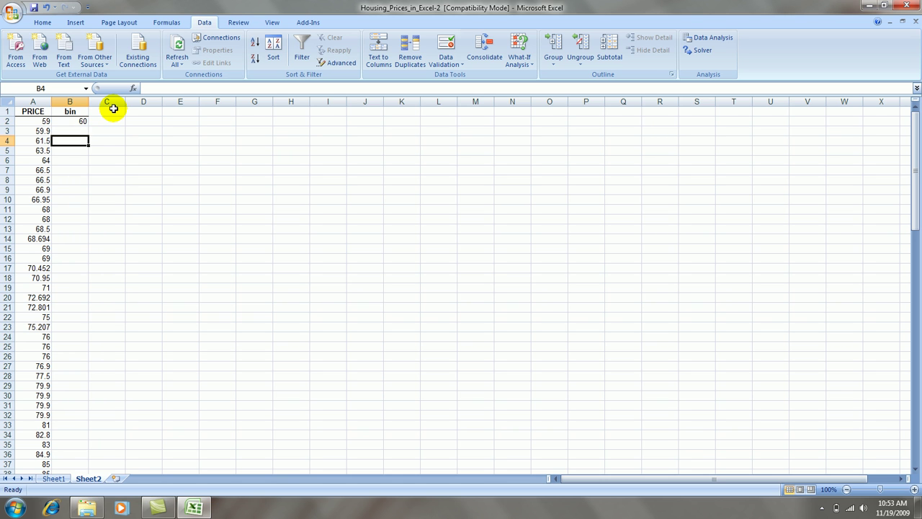
key(Up)
key(Left)
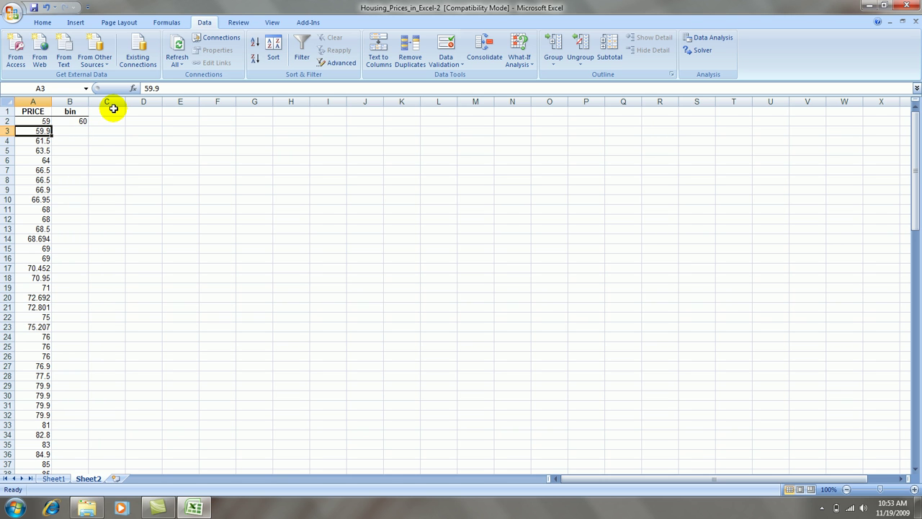
key(Right)
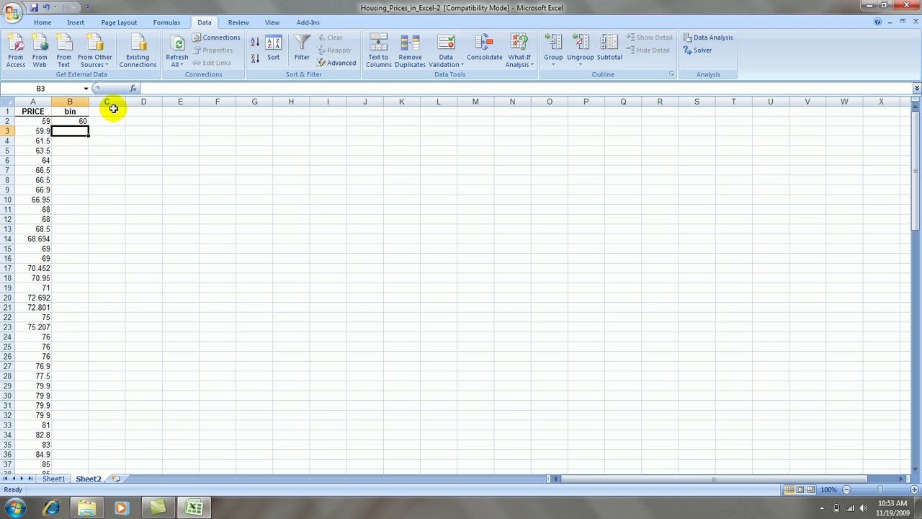
text(70)
key(Return)
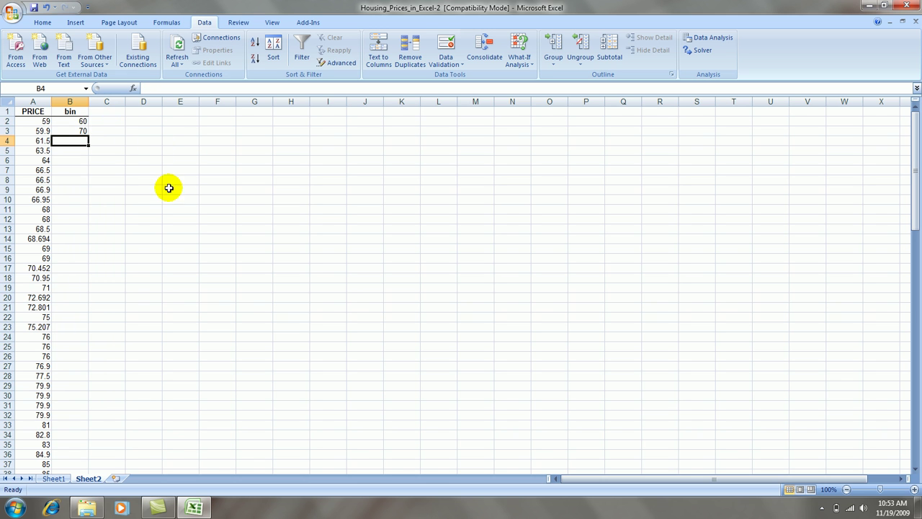
Extend the bin series in steps of 10 down to 200 in B16.
drag(77, 121, 85, 261)
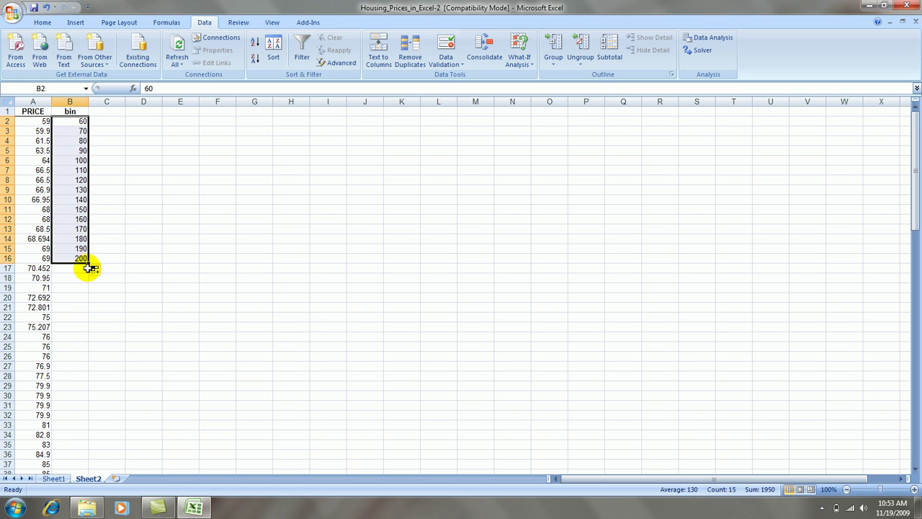
click(79, 258)
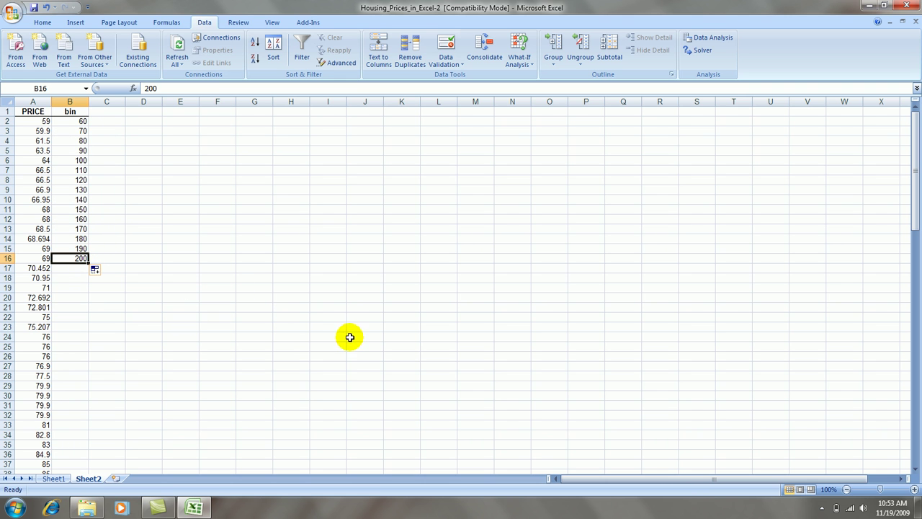
click(315, 236)
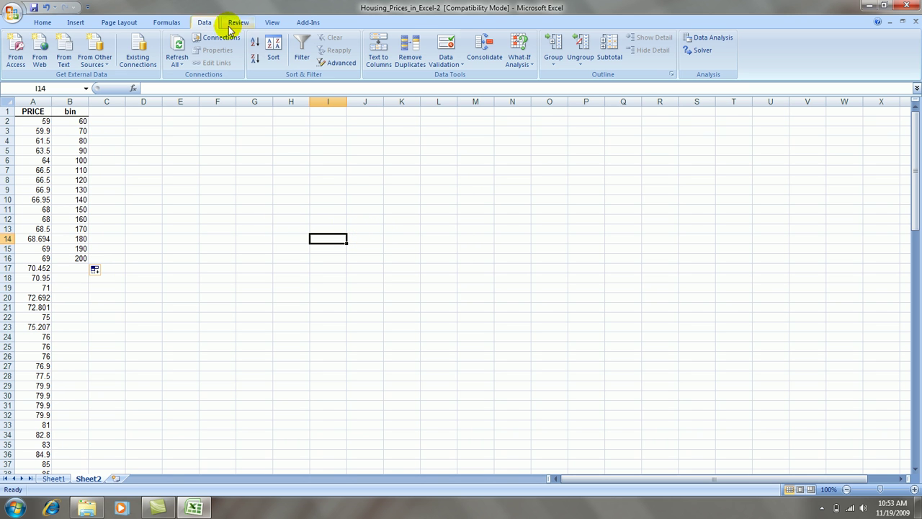
Start the Histogram data analysis tool and set its input range to the PRICE data in A1:A109.
click(713, 37)
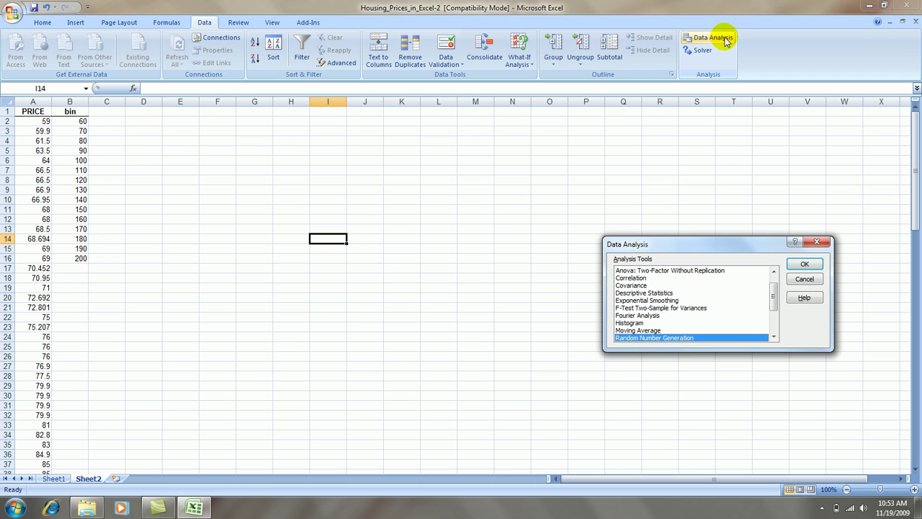
click(632, 322)
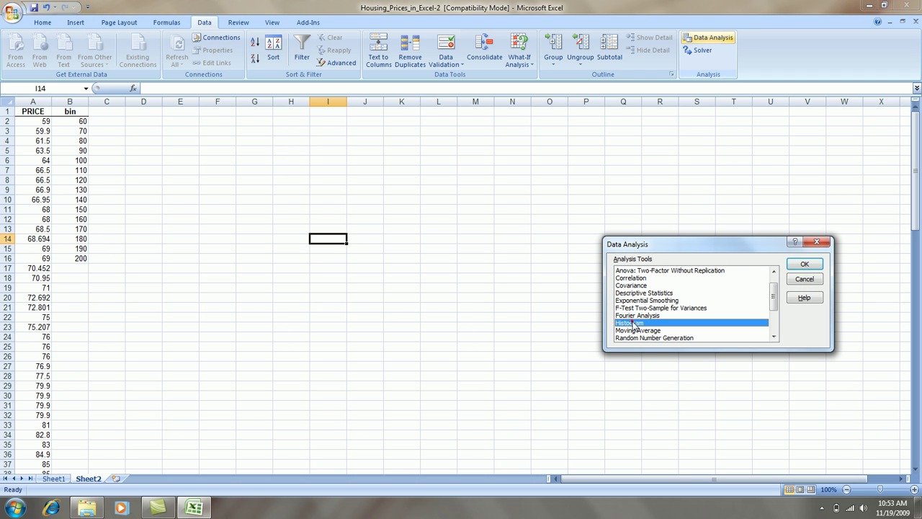
click(804, 264)
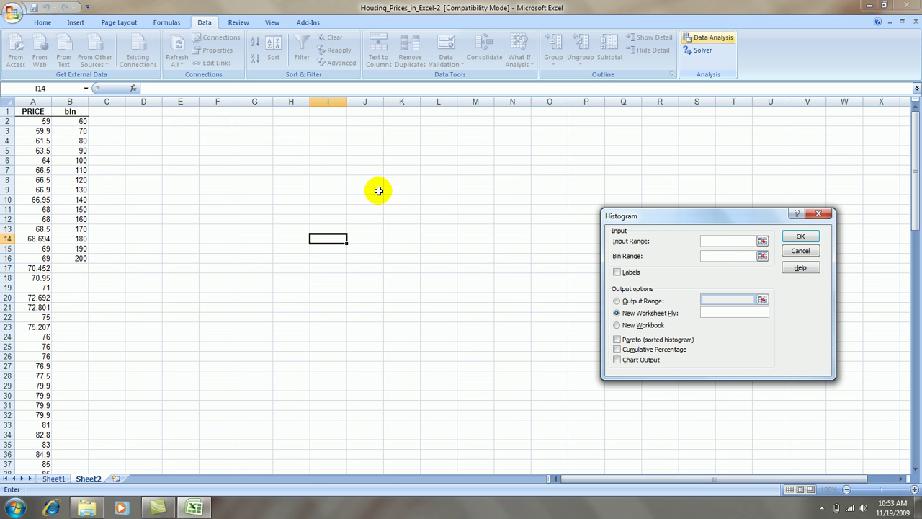
drag(32, 110, 32, 143)
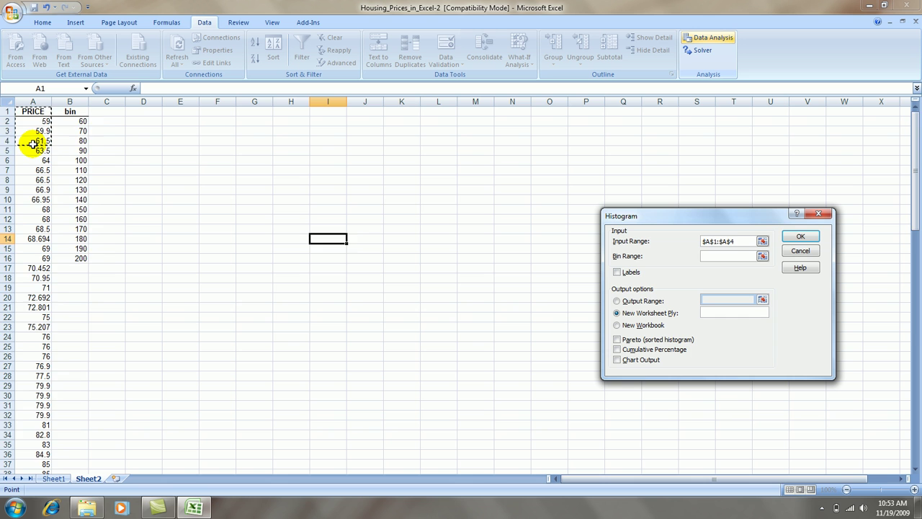
key(ctrl+shift+Down)
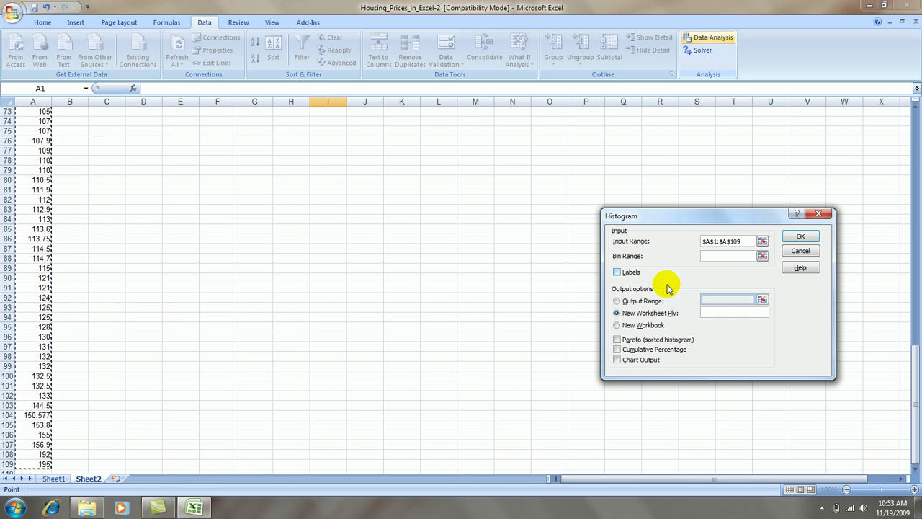
Set the histogram's bin range to B1:B16 and specify that the ranges include labels.
click(728, 257)
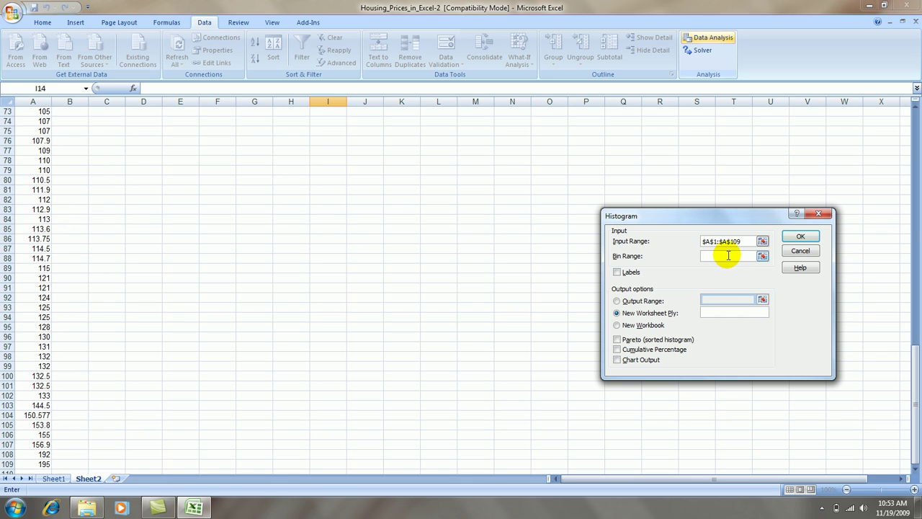
key(ctrl+Home)
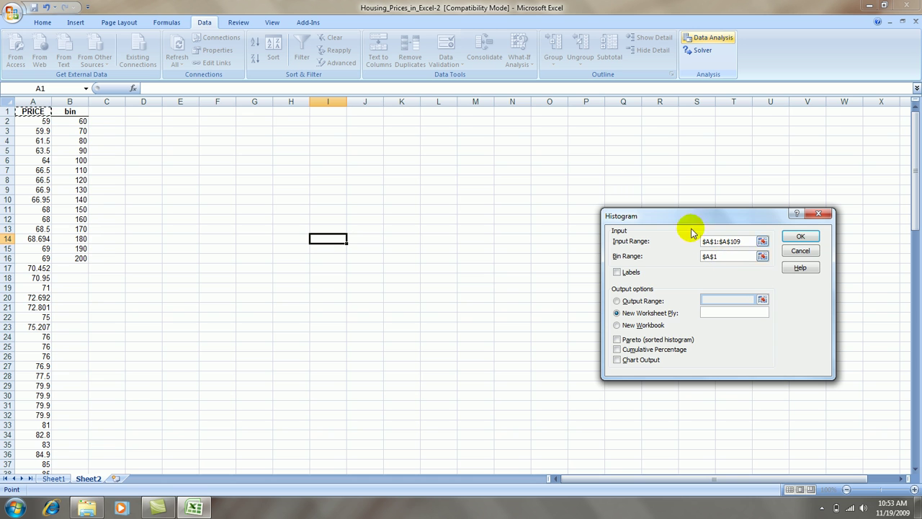
drag(75, 114, 76, 255)
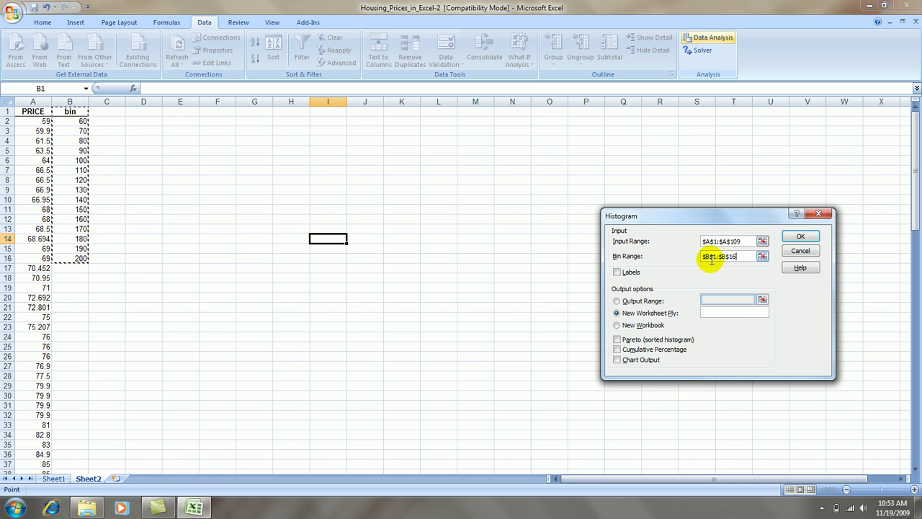
click(619, 273)
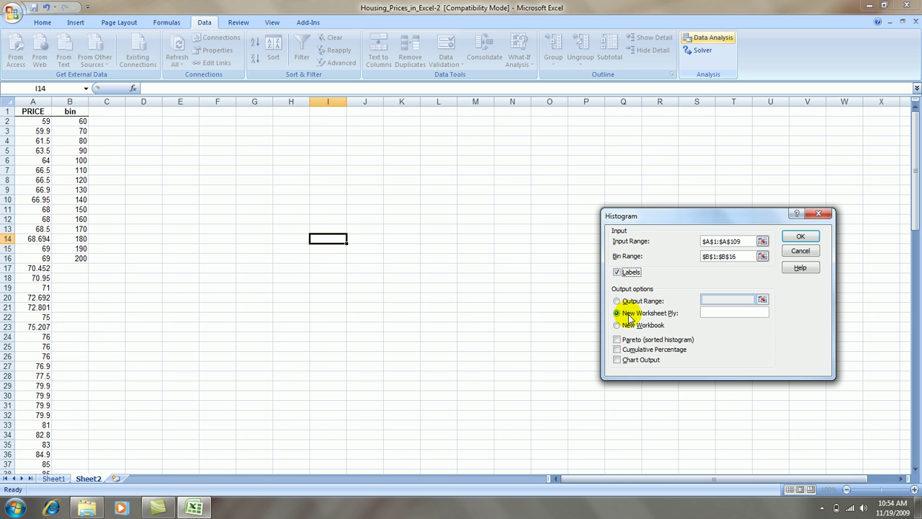
Generate the histogram with chart output, placing the results on the current sheet starting at D1.
click(624, 299)
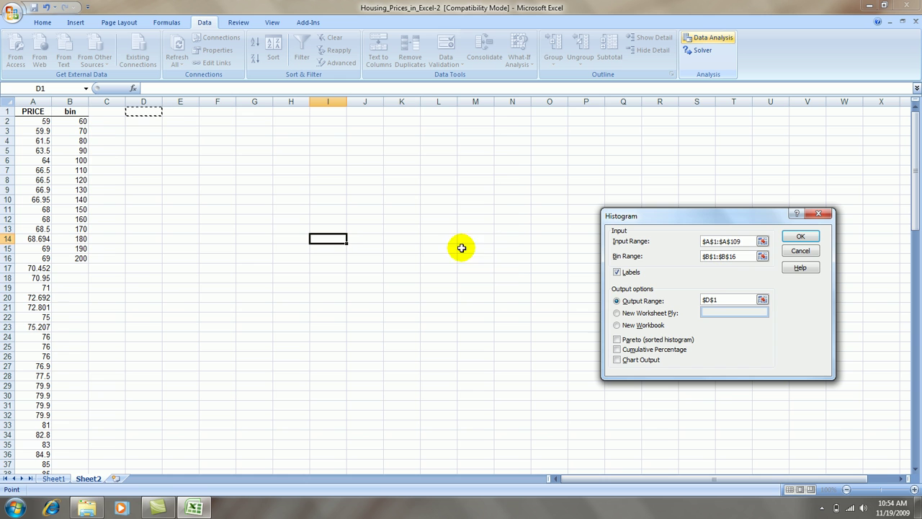
click(617, 360)
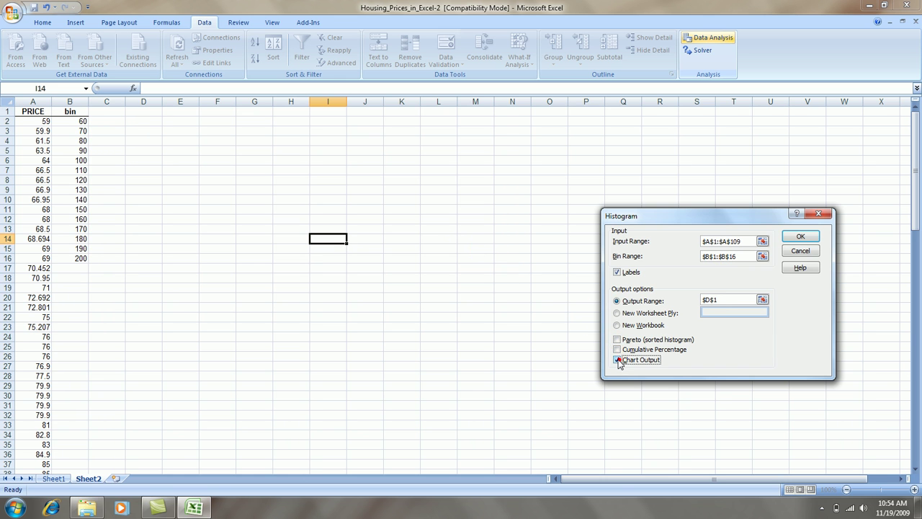
click(799, 238)
click(580, 231)
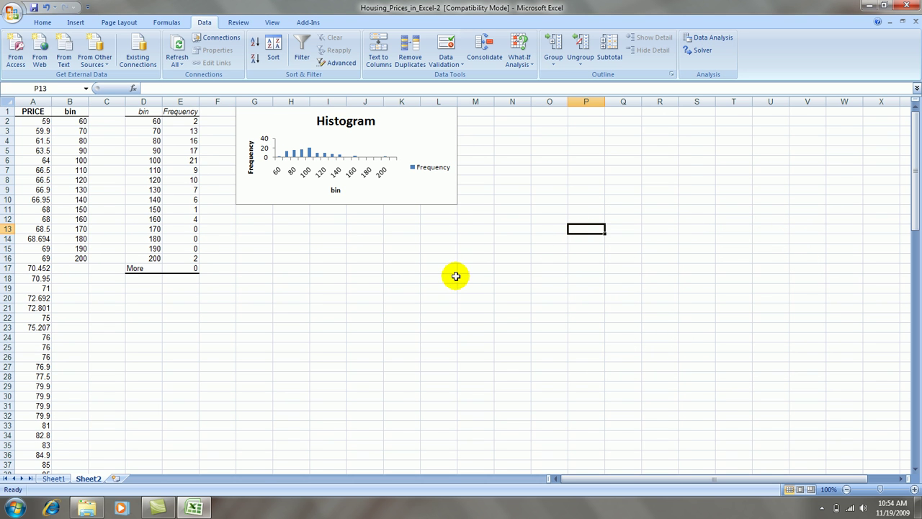
Enlarge the histogram chart to reach about row 19 and the right edge of column M, and delete its legend.
click(356, 200)
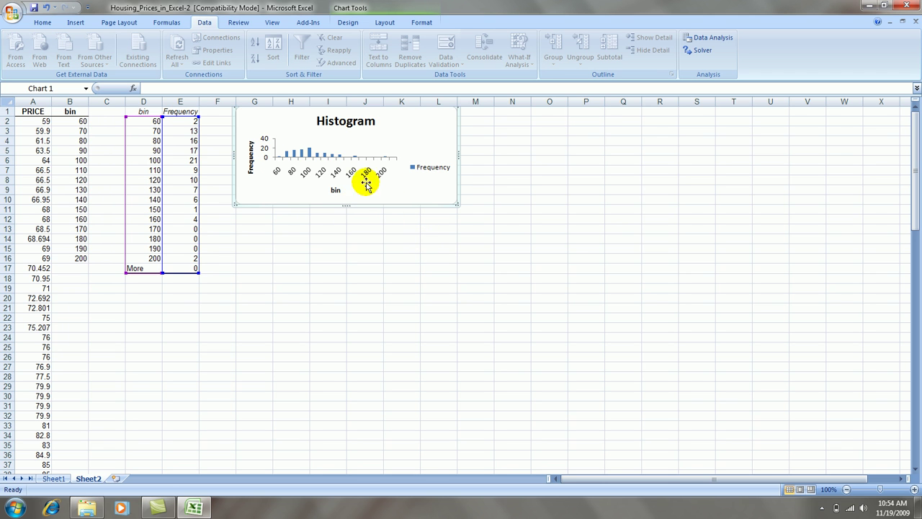
drag(345, 204, 345, 294)
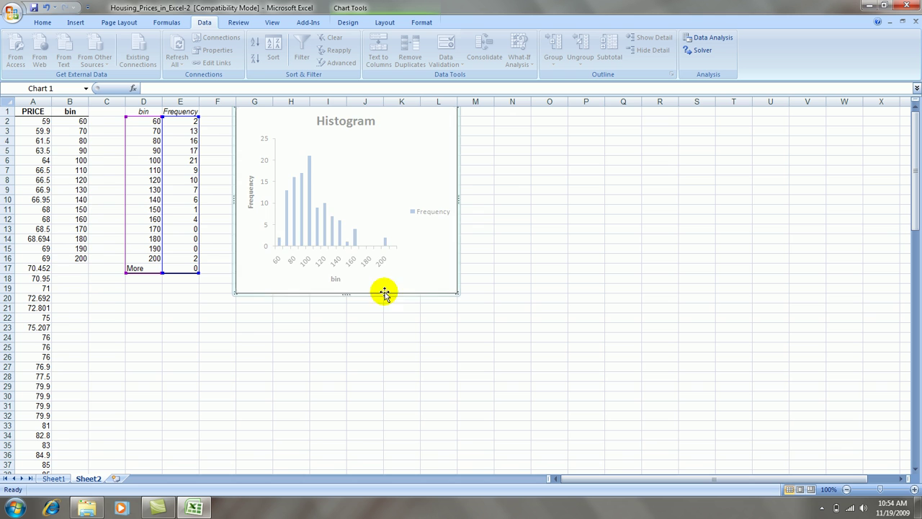
drag(459, 199, 493, 206)
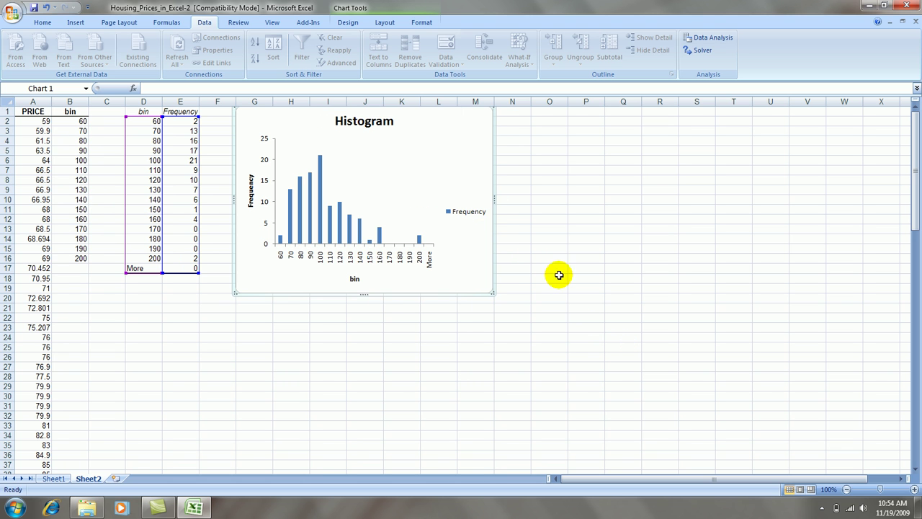
click(464, 213)
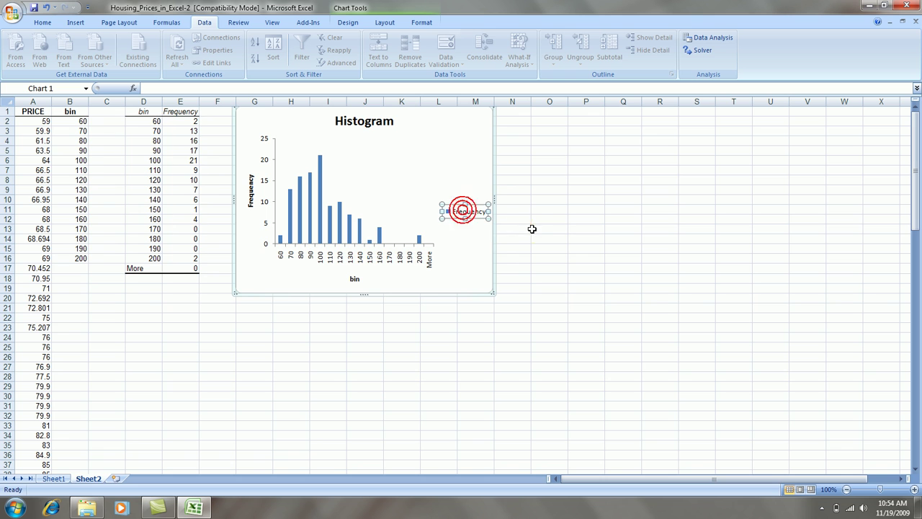
key(Delete)
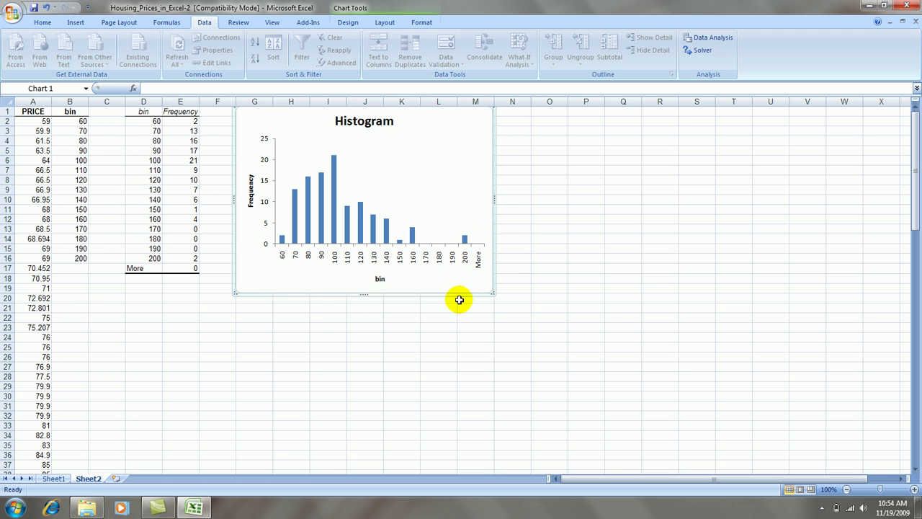
Delete the More row cells D17:E17 of the frequency table, shifting the cells up.
click(148, 267)
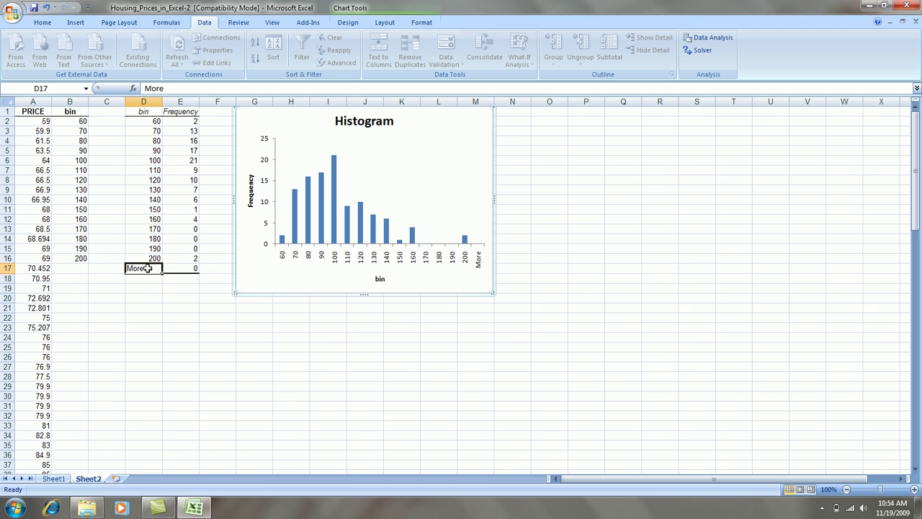
drag(144, 268, 183, 268)
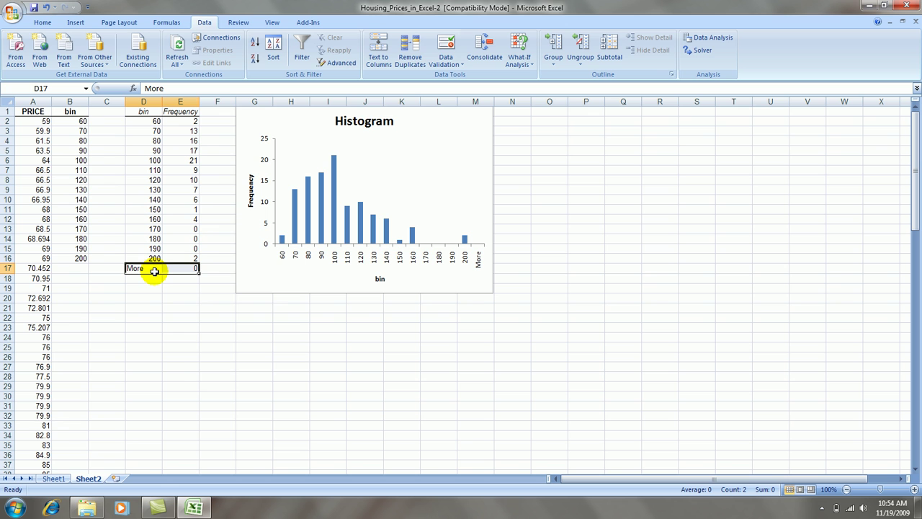
right_click(154, 269)
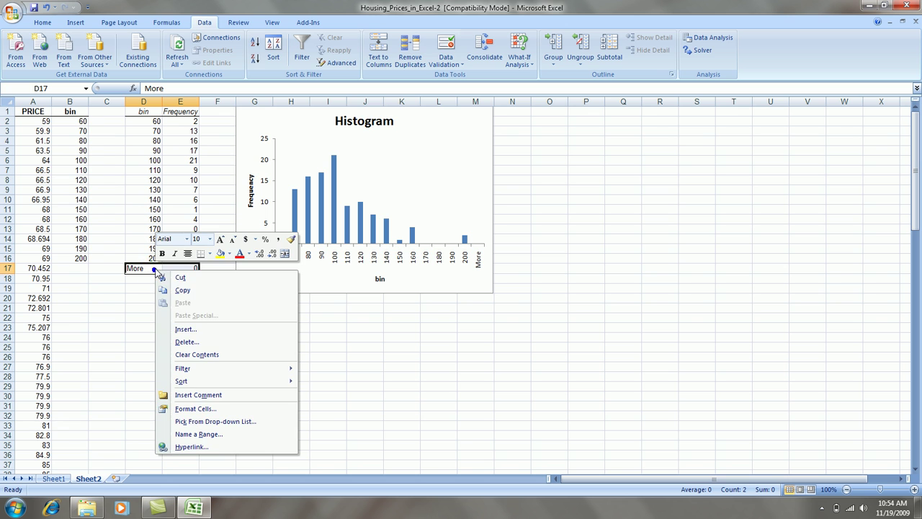
click(186, 342)
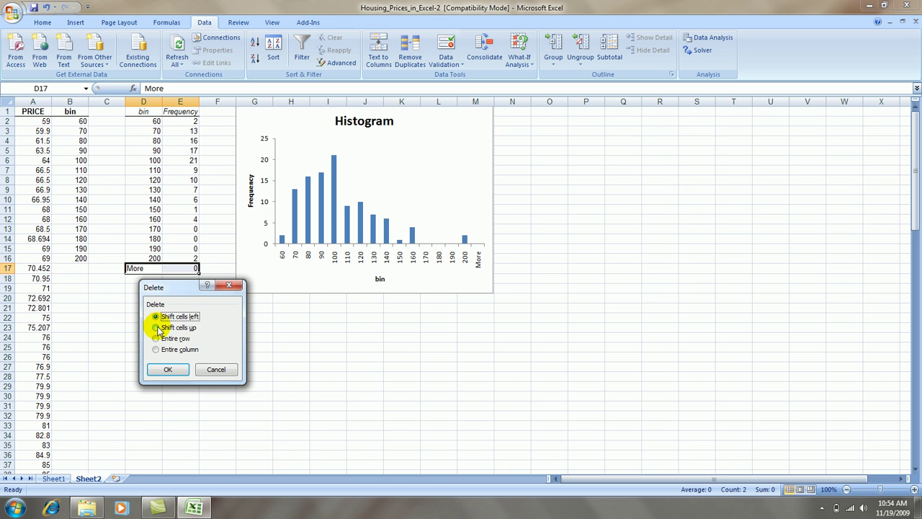
click(156, 327)
click(170, 369)
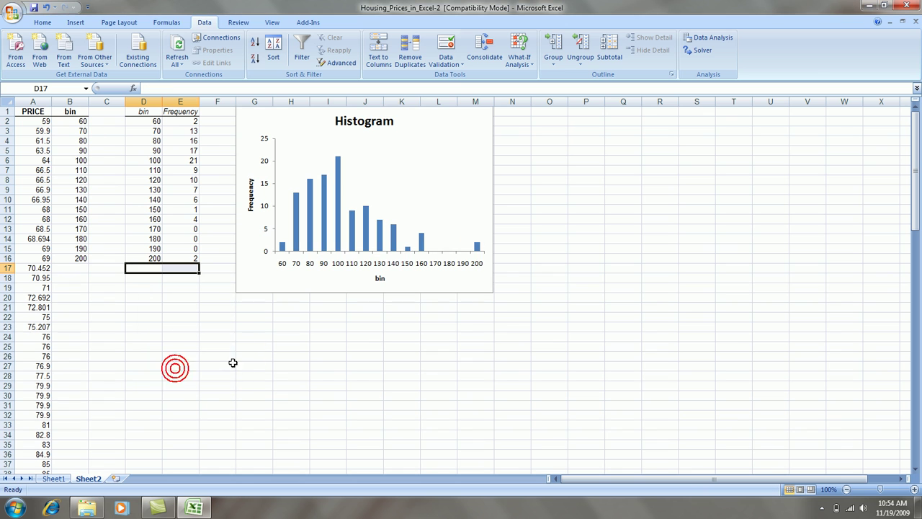
Change the horizontal axis title to "Price ($1000s)" and the chart title to "Histogram of House Prices ($1000s)".
click(382, 281)
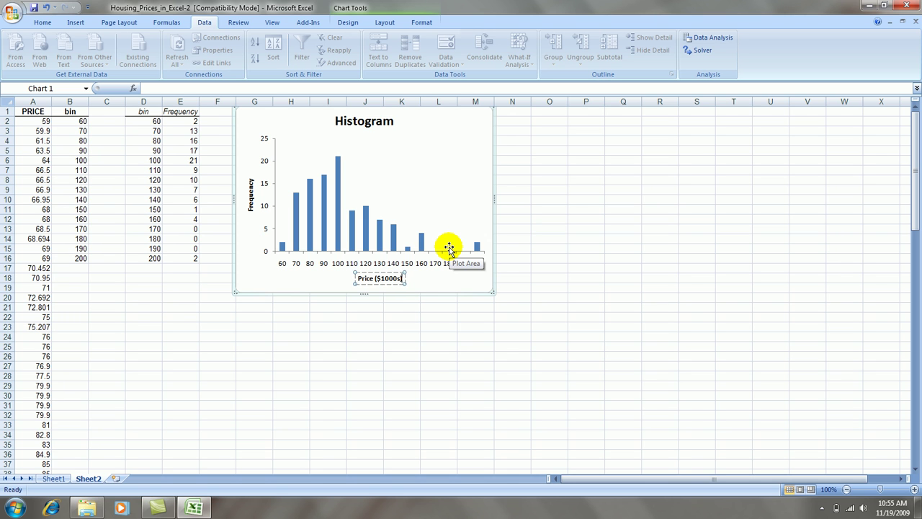
click(383, 122)
click(391, 123)
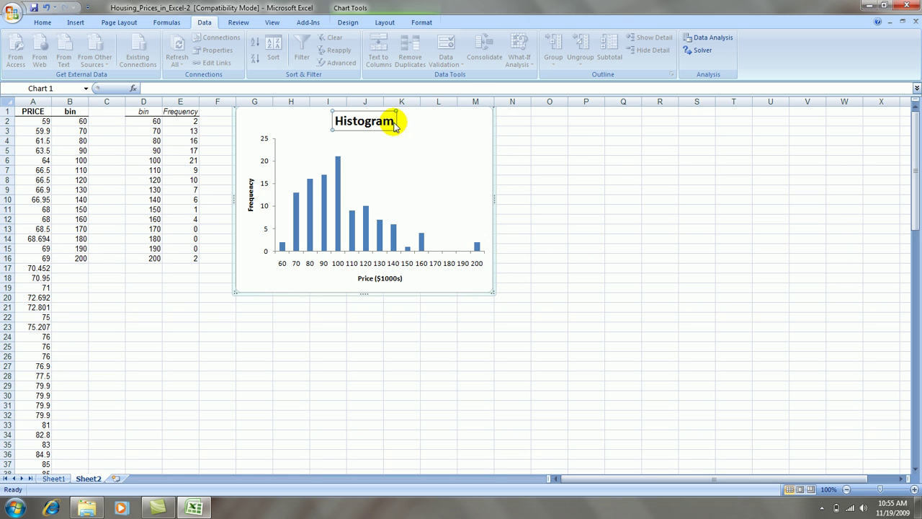
click(394, 126)
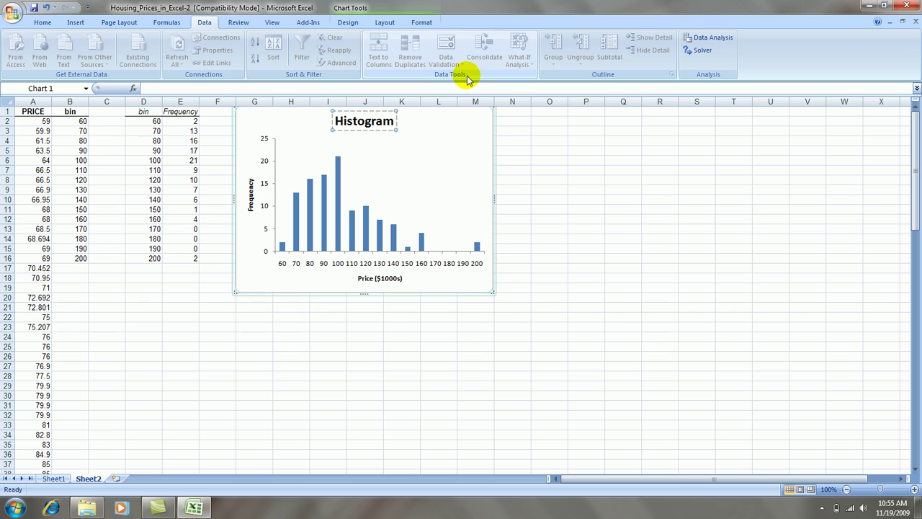
text(of Hous)
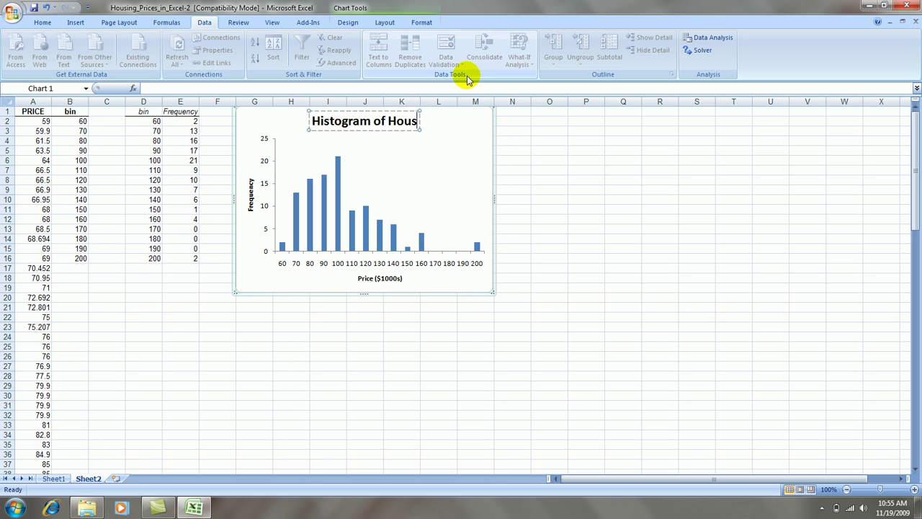
text(e Prices)
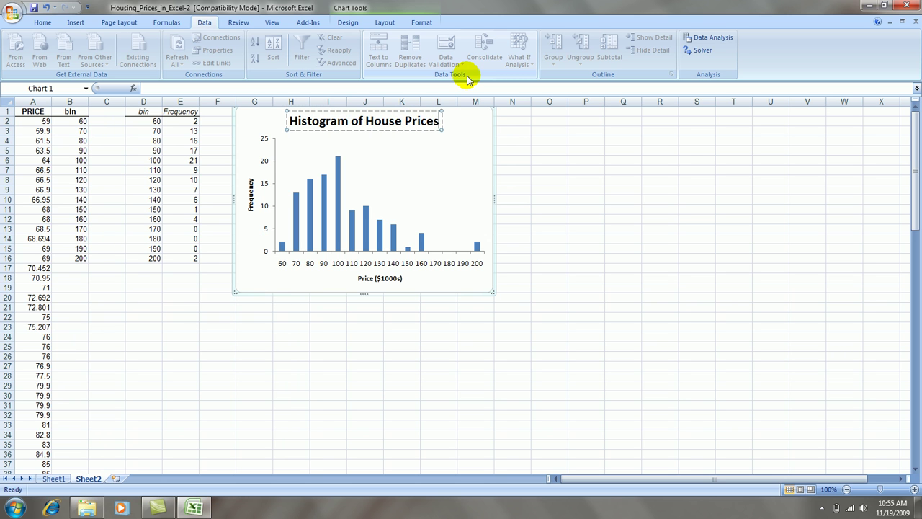
text( ($1000s))
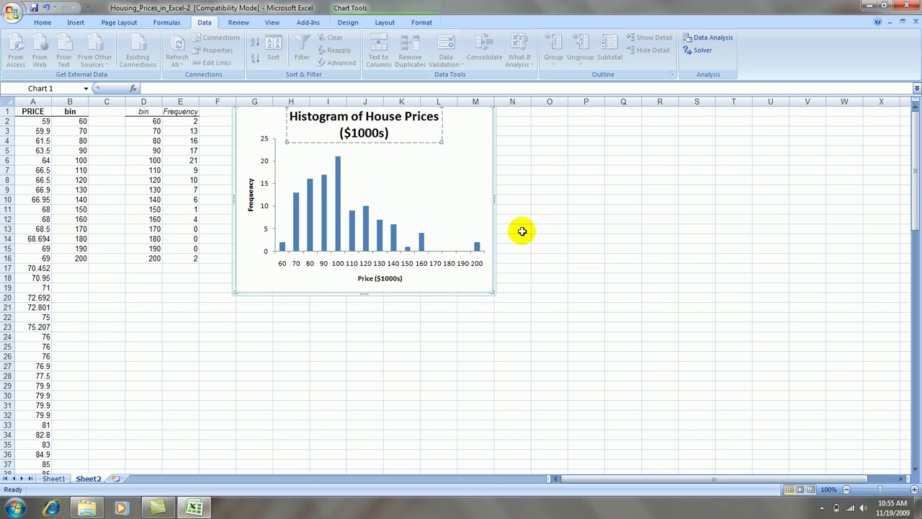
click(490, 210)
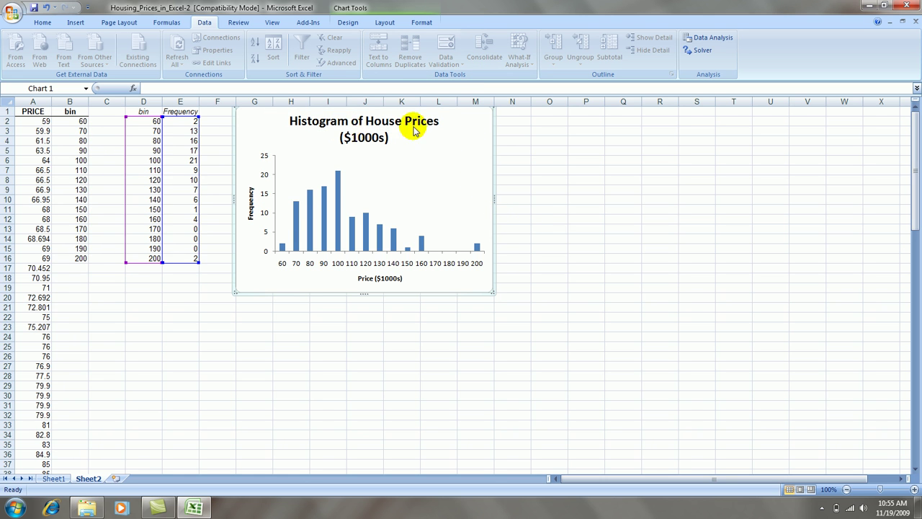
Reduce the chart title's font size to 12 so that it fits on one line.
click(360, 135)
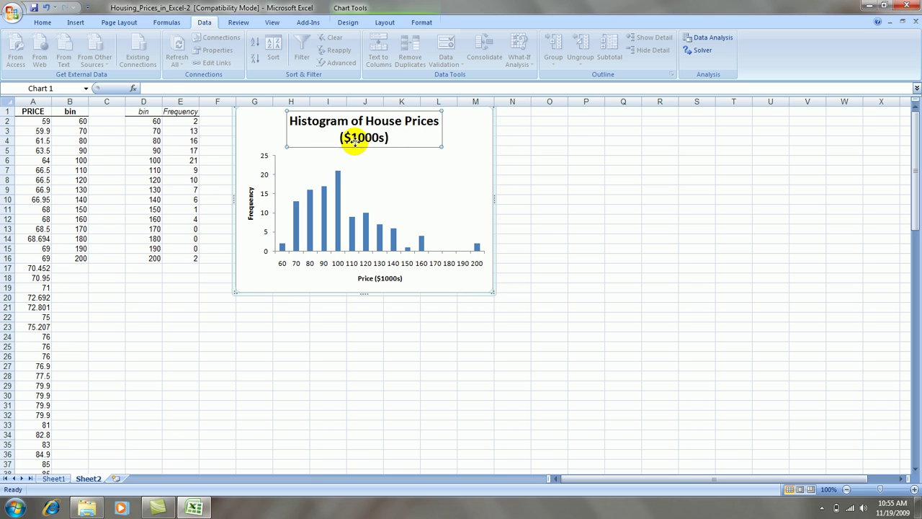
click(43, 23)
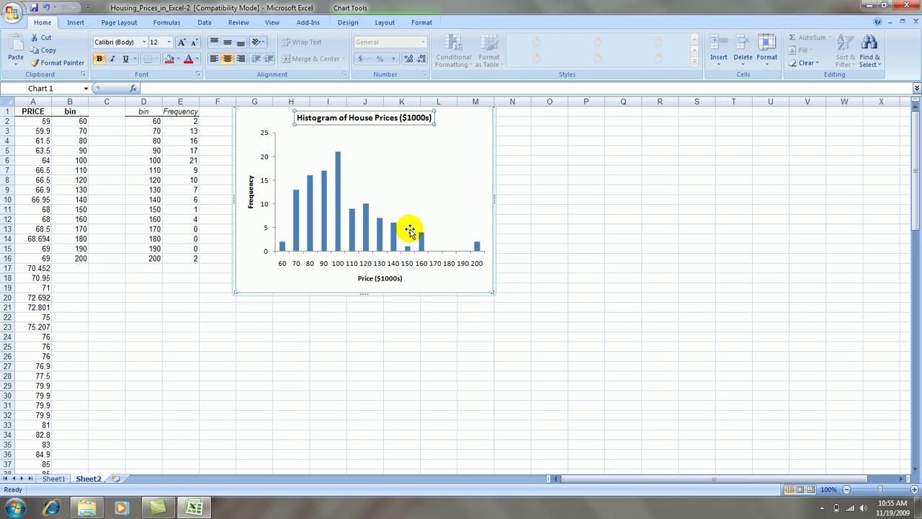
Set the gap width of the histogram's data series to 0%.
right_click(337, 223)
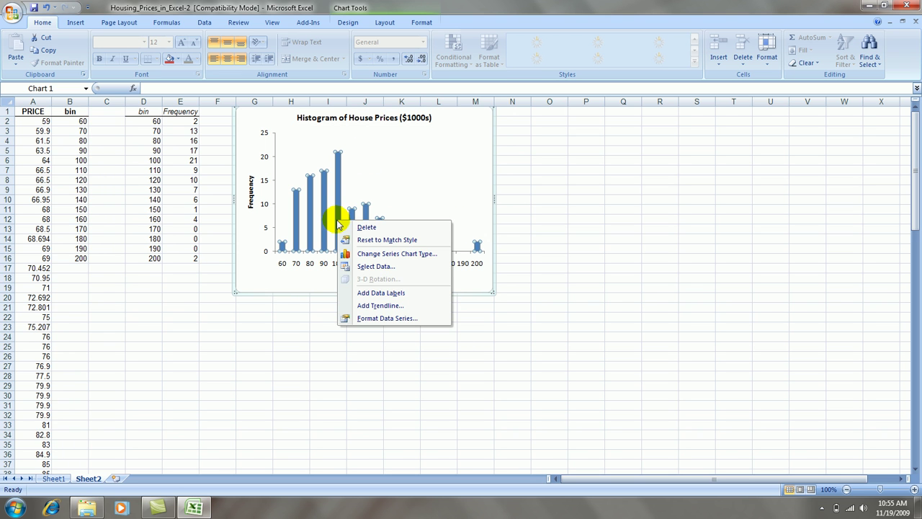
click(380, 318)
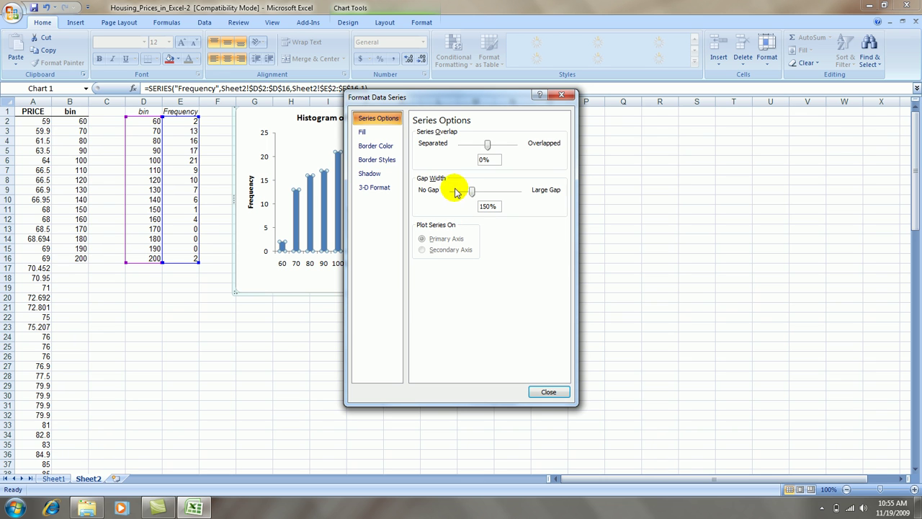
drag(471, 193, 444, 190)
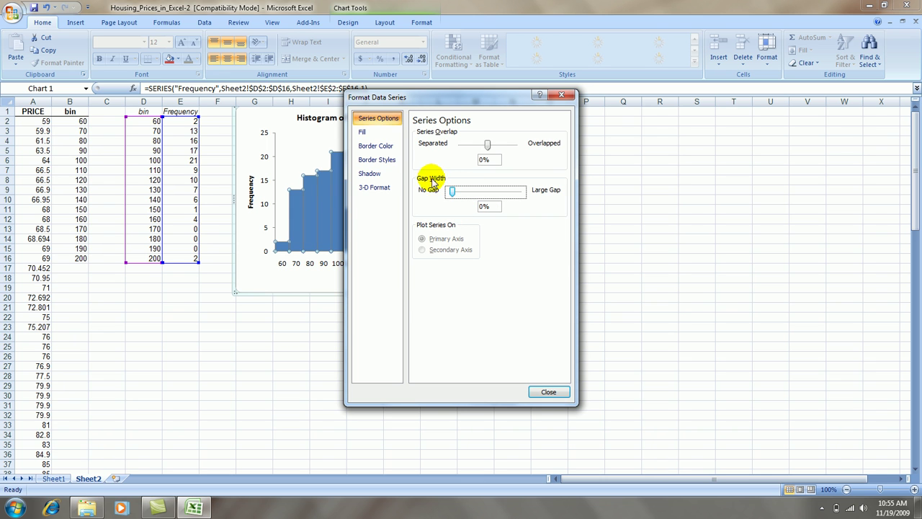
Format the histogram bars with no fill and a solid black border.
click(368, 133)
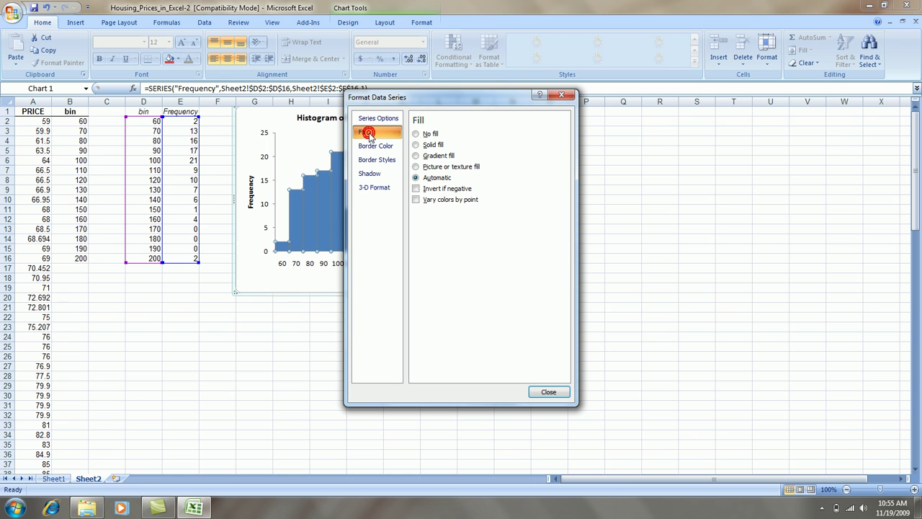
click(415, 134)
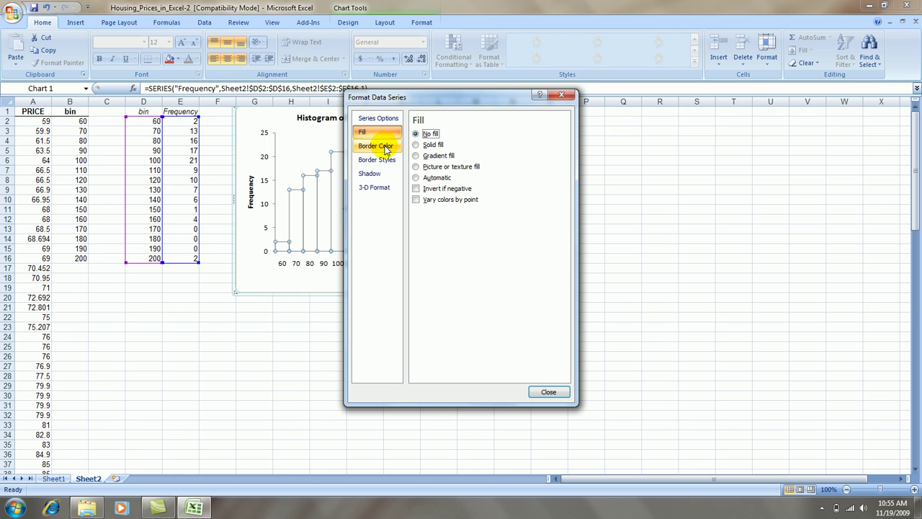
click(385, 147)
click(416, 145)
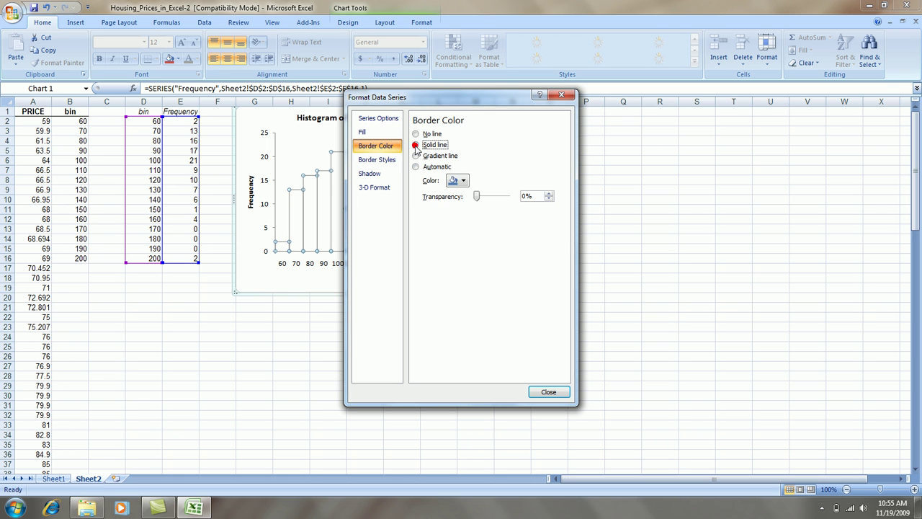
click(464, 180)
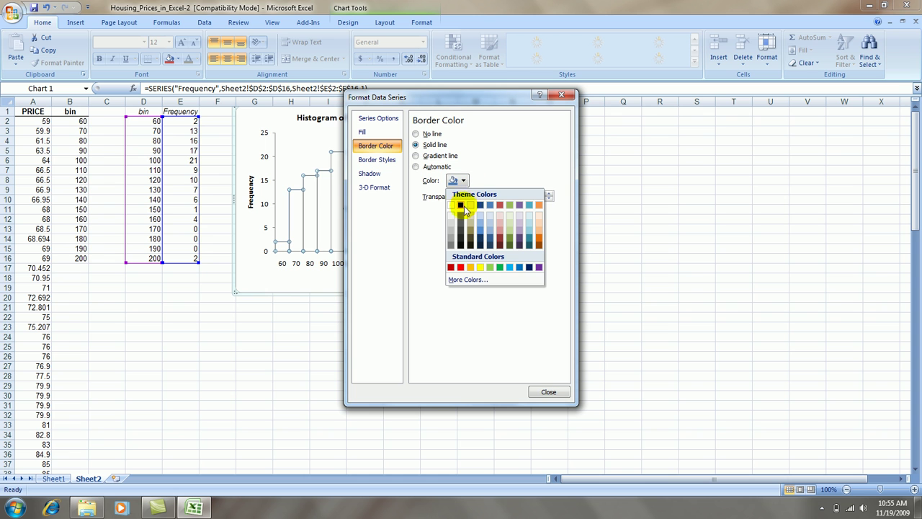
click(461, 206)
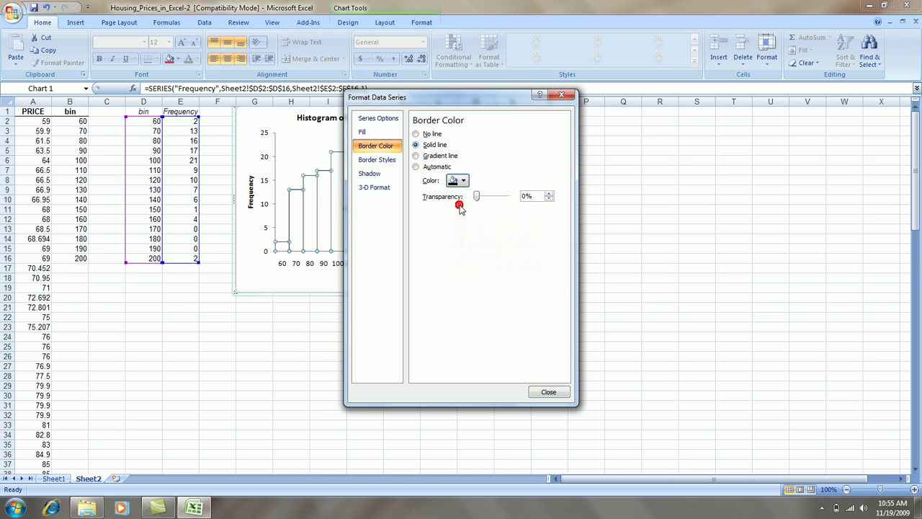
click(548, 393)
click(542, 295)
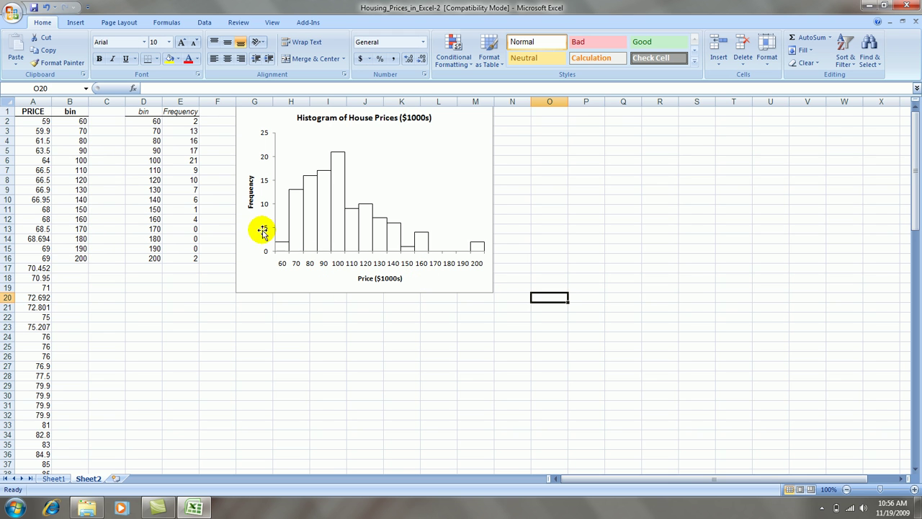
Move the chart over to about columns H to N and enter the heading Midpt in F1.
drag(286, 286, 342, 290)
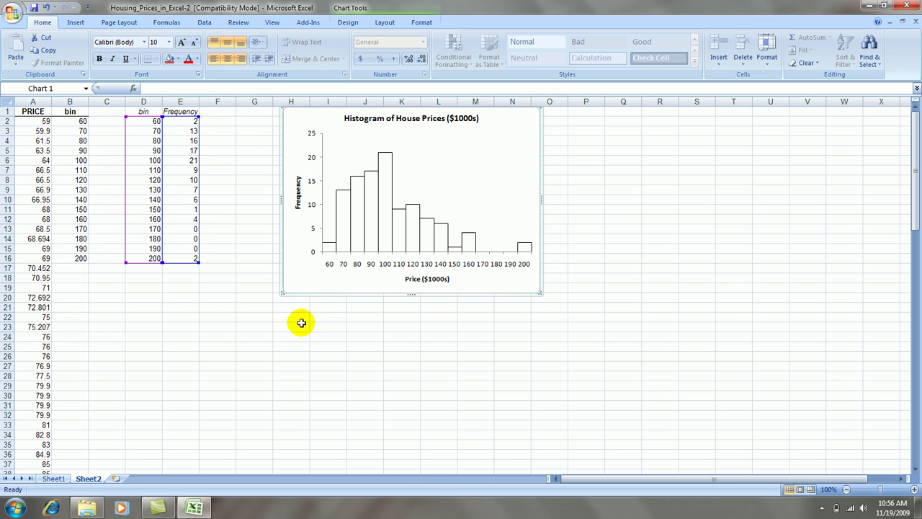
click(216, 110)
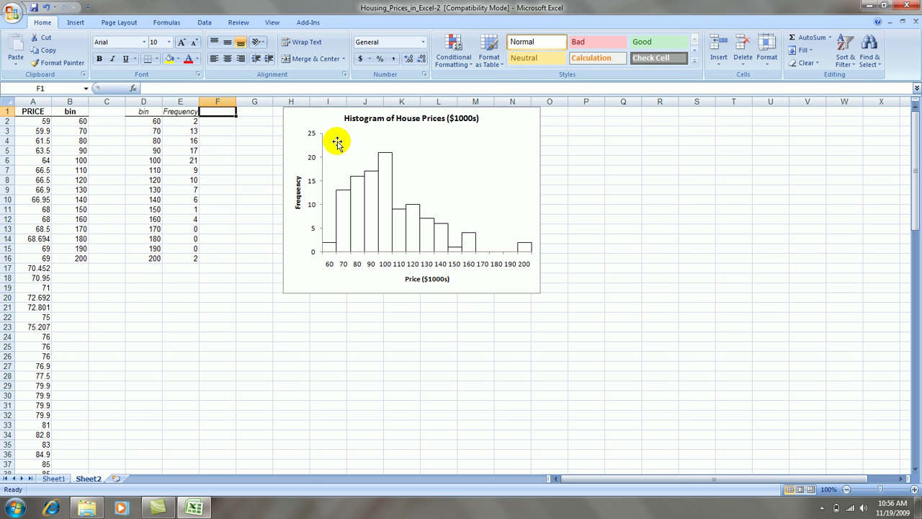
text(Midpt)
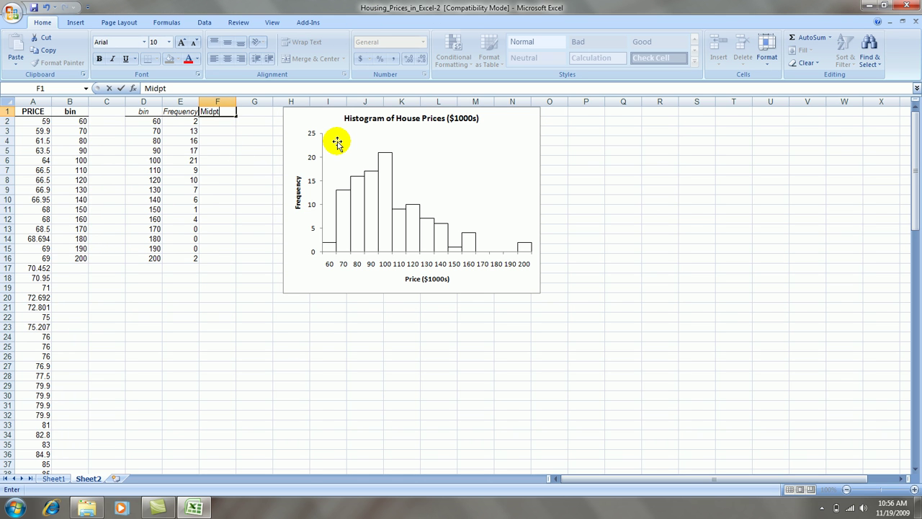
key(Return)
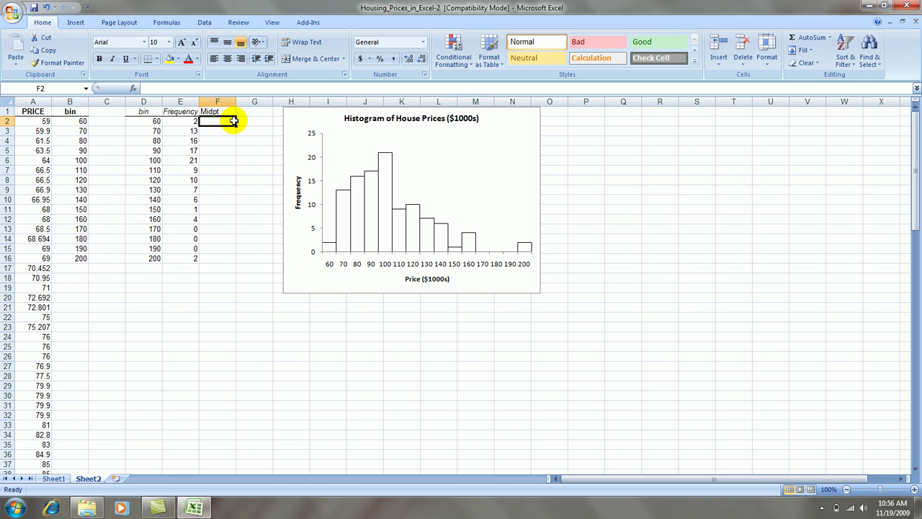
Enter the midpoints 55 in F2 and 65 in F3, and extend the series down to 195 in F16.
text(65)
key(Return)
text(65)
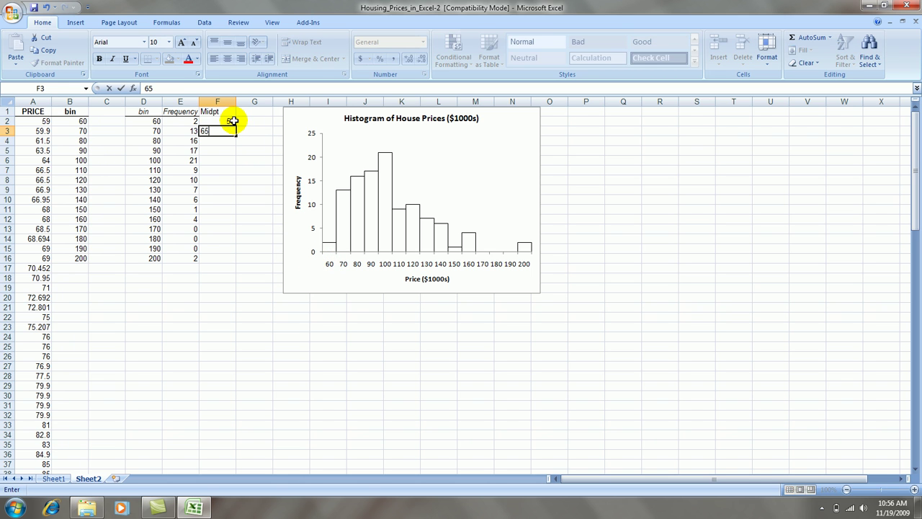
key(Return)
drag(226, 119, 232, 258)
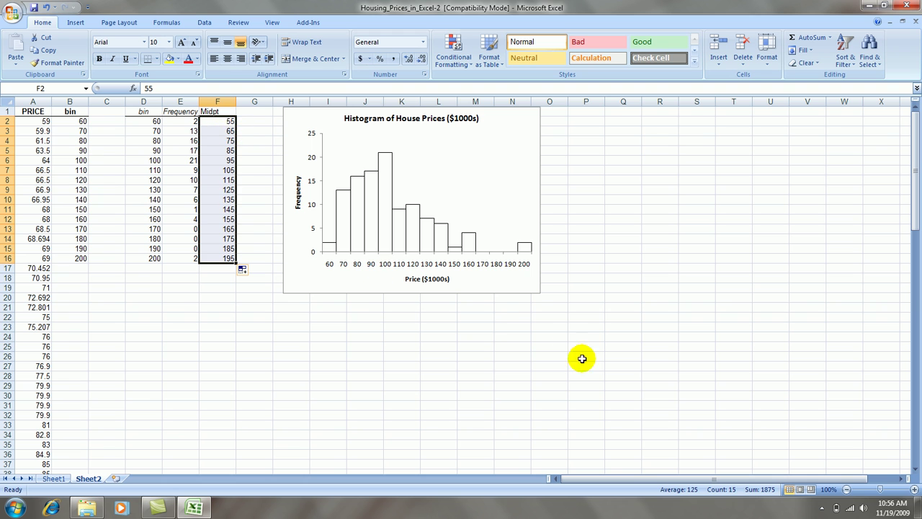
click(465, 334)
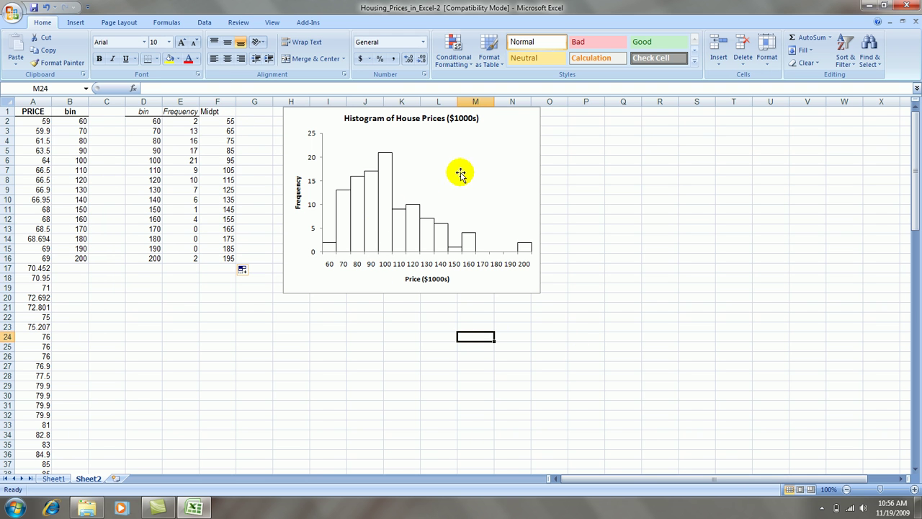
Change the histogram's horizontal axis labels to the class midpoints in Sheet2 cells F2:F16 and deselect the chart.
right_click(441, 188)
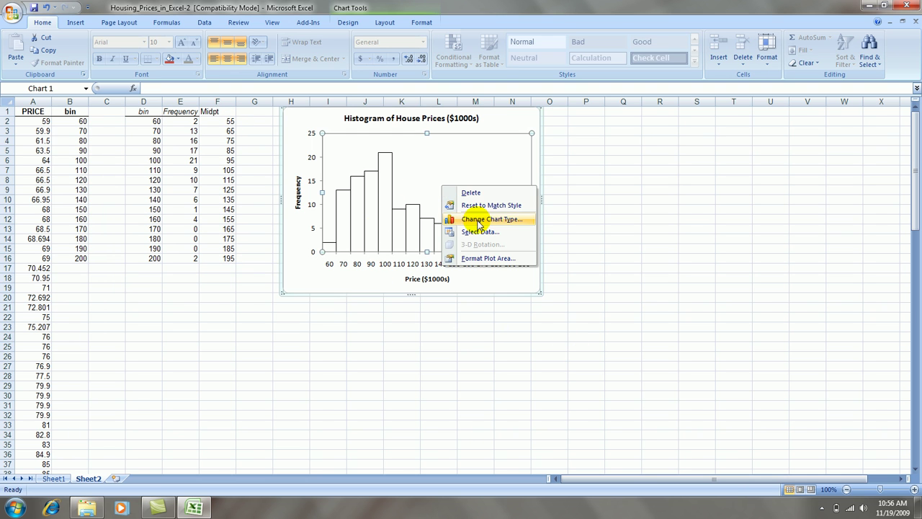
click(476, 231)
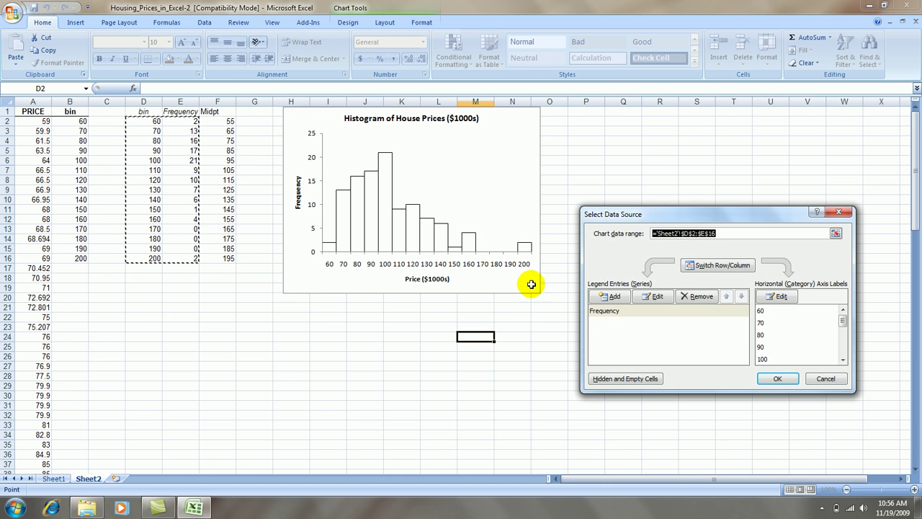
drag(728, 214, 644, 159)
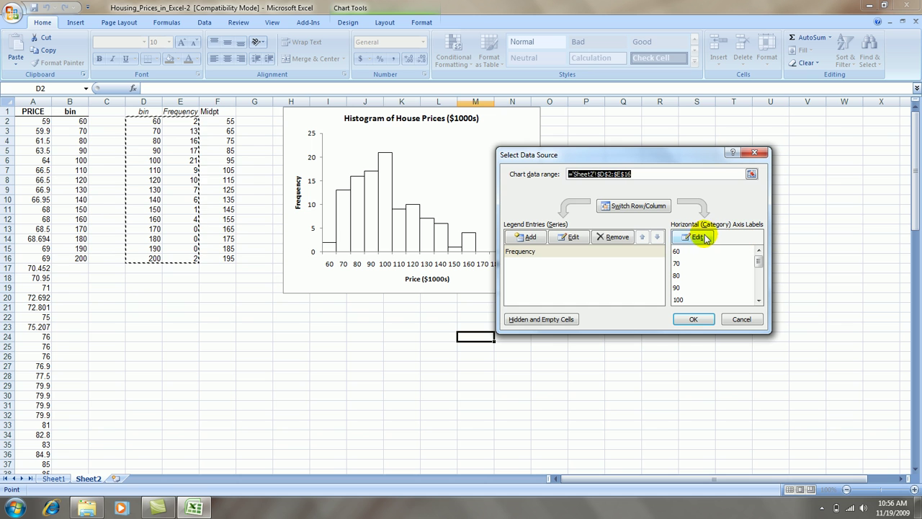
click(698, 237)
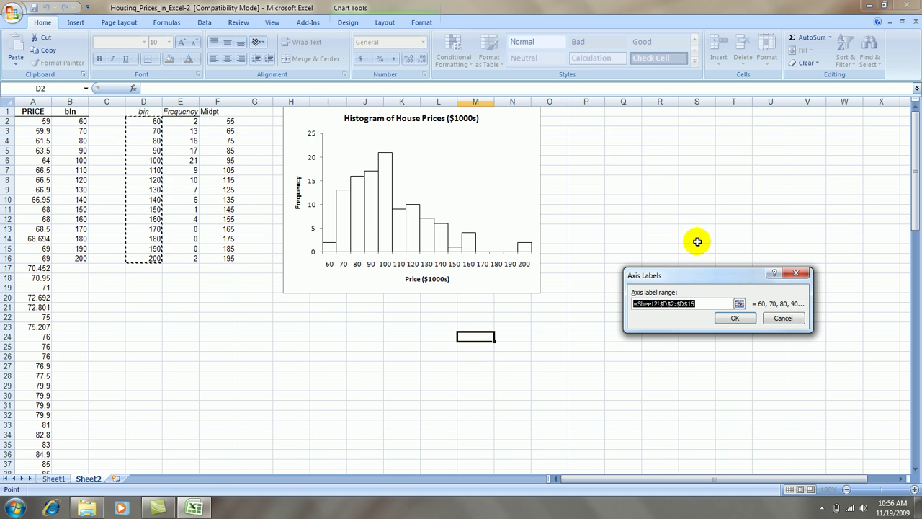
drag(225, 122, 222, 257)
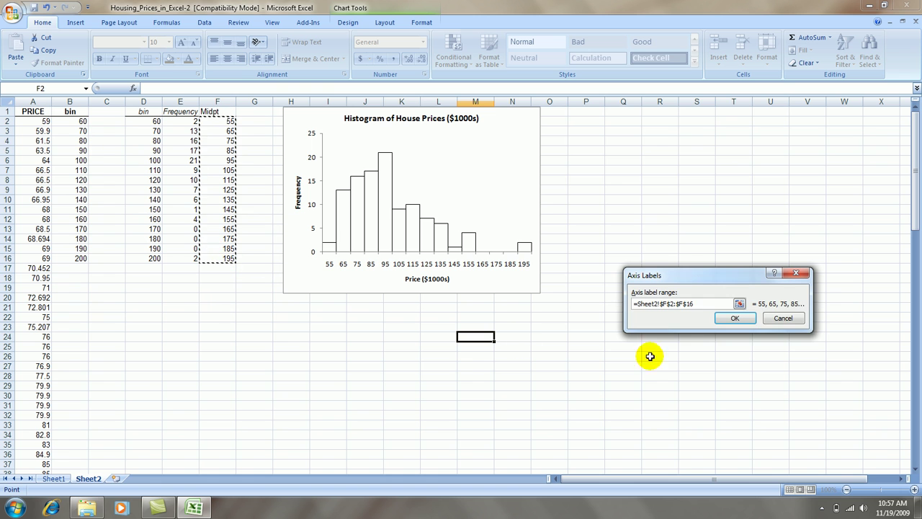
click(729, 321)
click(712, 323)
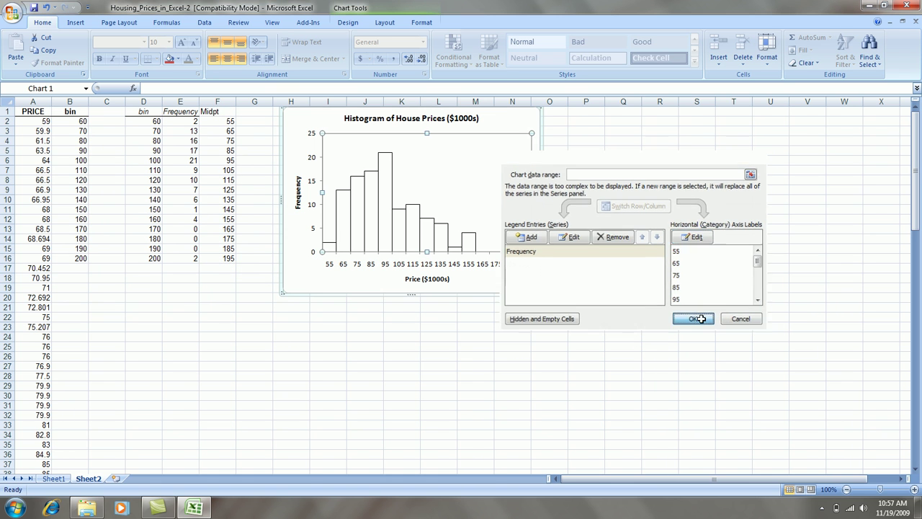
click(409, 309)
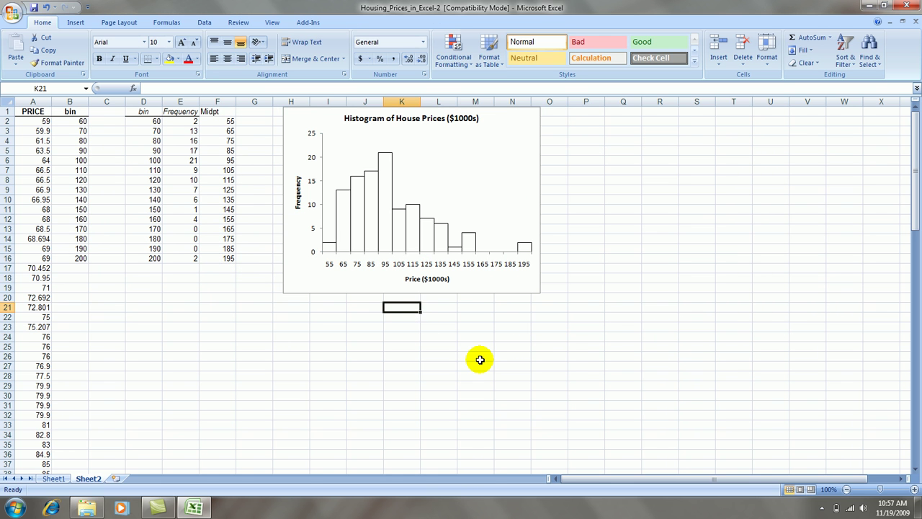